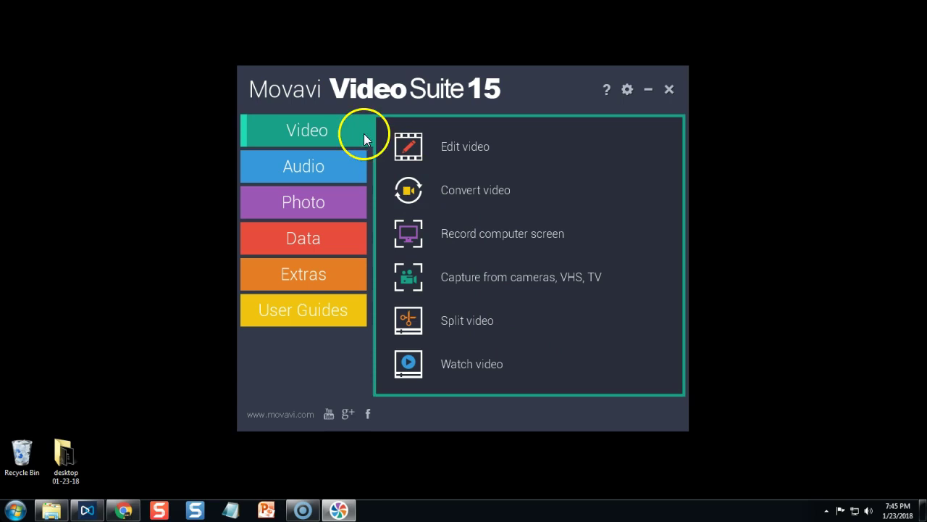
# Start the video editor, dismiss the update notice and create a new movie with the 16:9 setting.
pyautogui.click(479, 149)
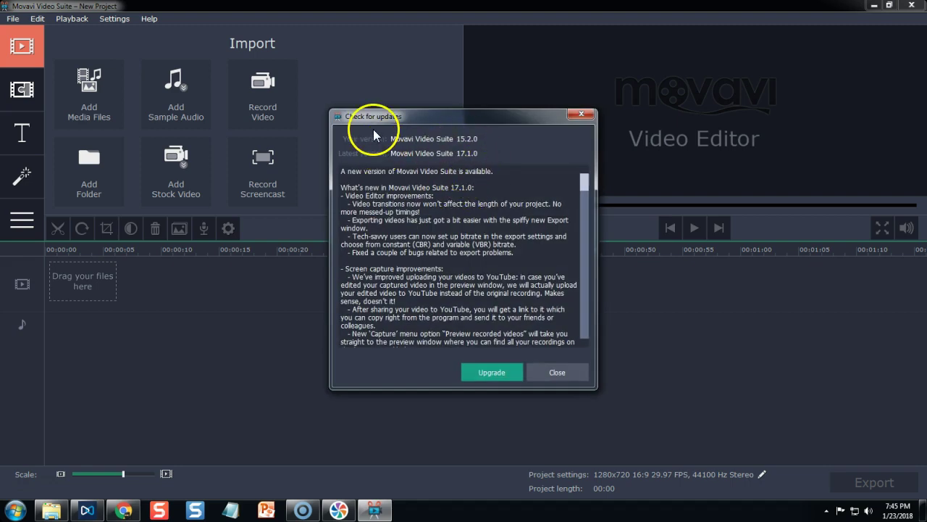
pyautogui.click(569, 370)
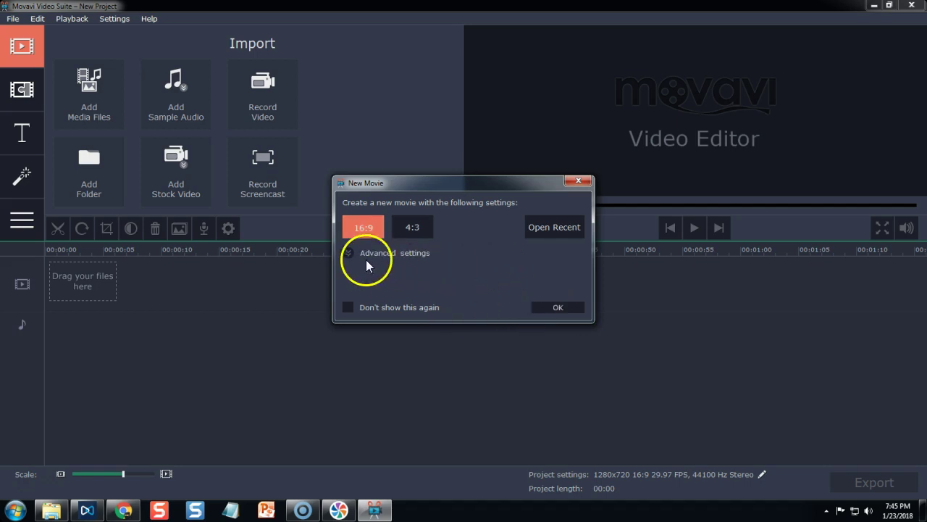
pyautogui.click(554, 306)
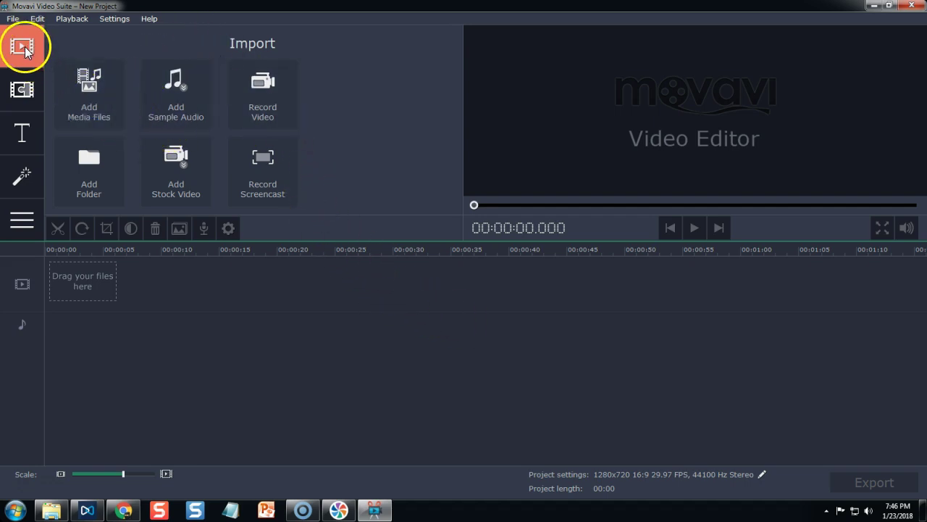
# Import the MOV001 video from the Demonstration folder in the Videos library into the project.
pyautogui.click(89, 105)
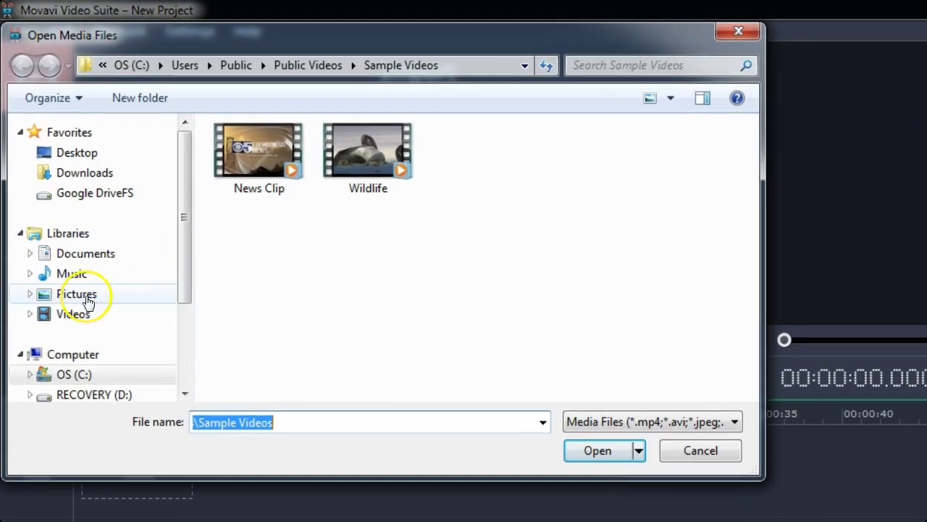
pyautogui.click(45, 191)
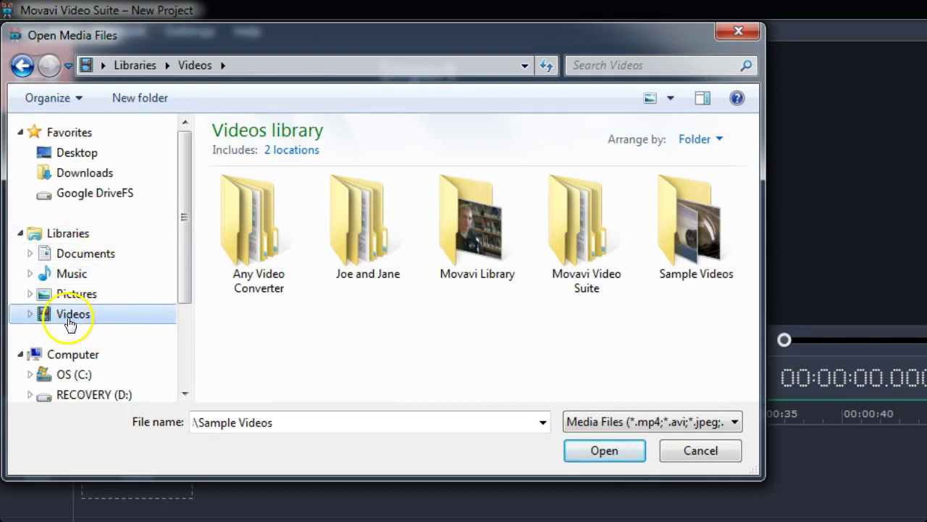
pyautogui.doubleClick(363, 281)
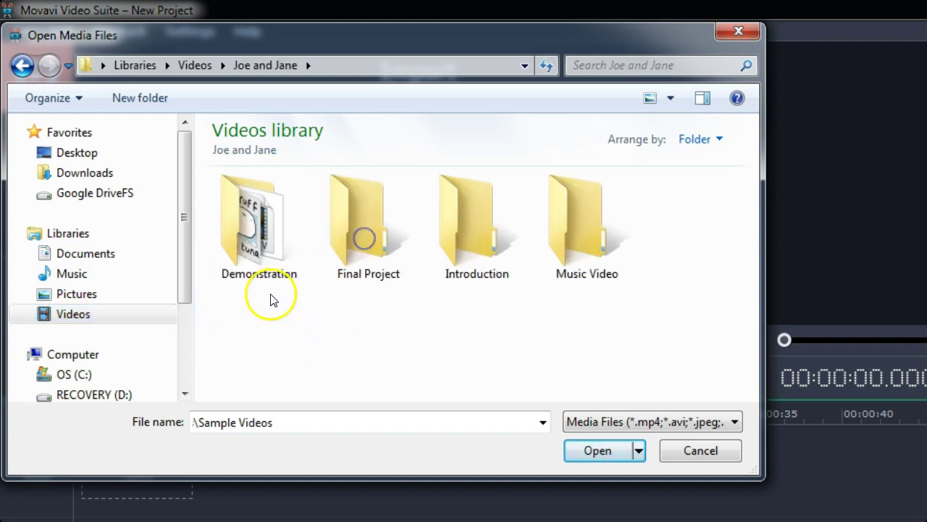
pyautogui.doubleClick(245, 249)
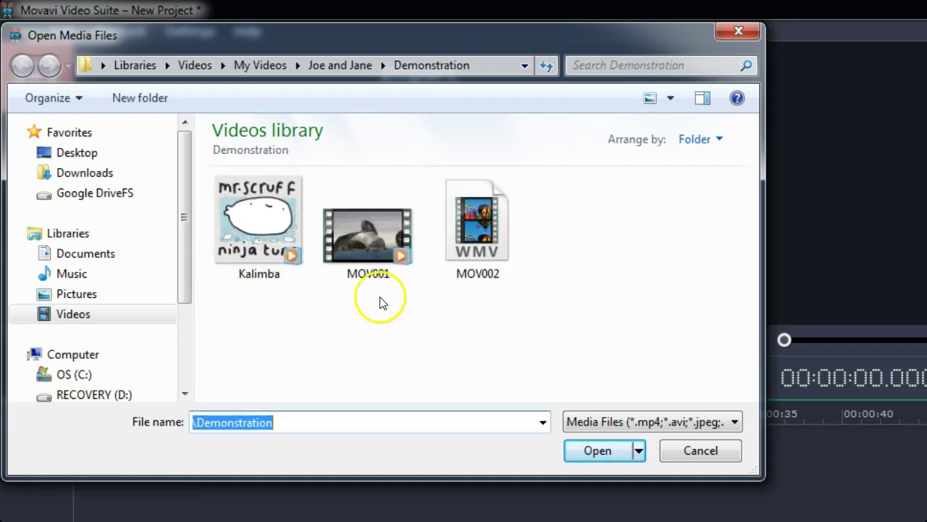
pyautogui.click(376, 240)
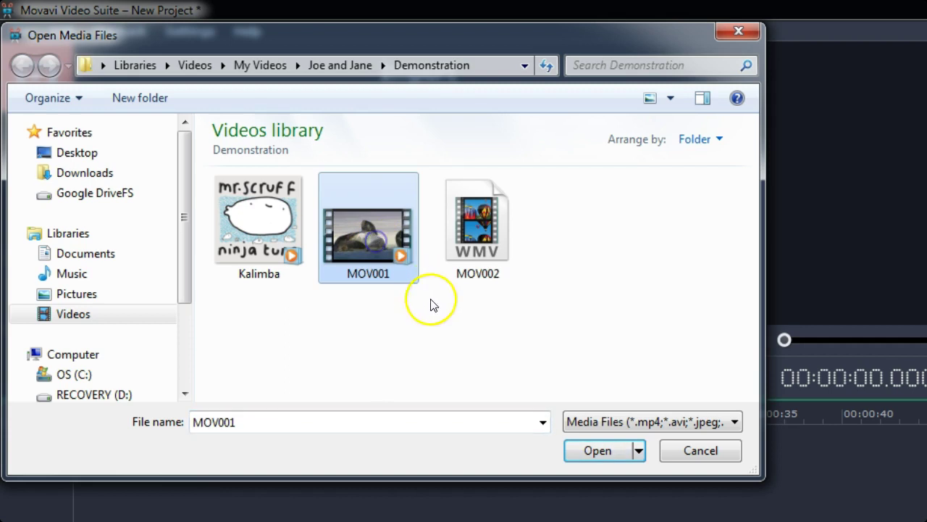
pyautogui.click(594, 450)
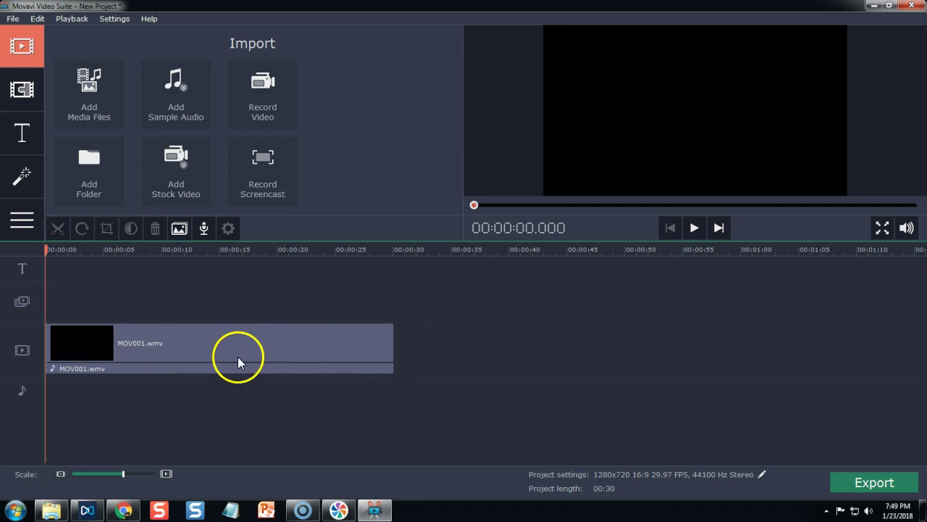
# Scrub back and forth through the MOV001 clip on the timeline and return the playhead to the beginning.
pyautogui.click(181, 344)
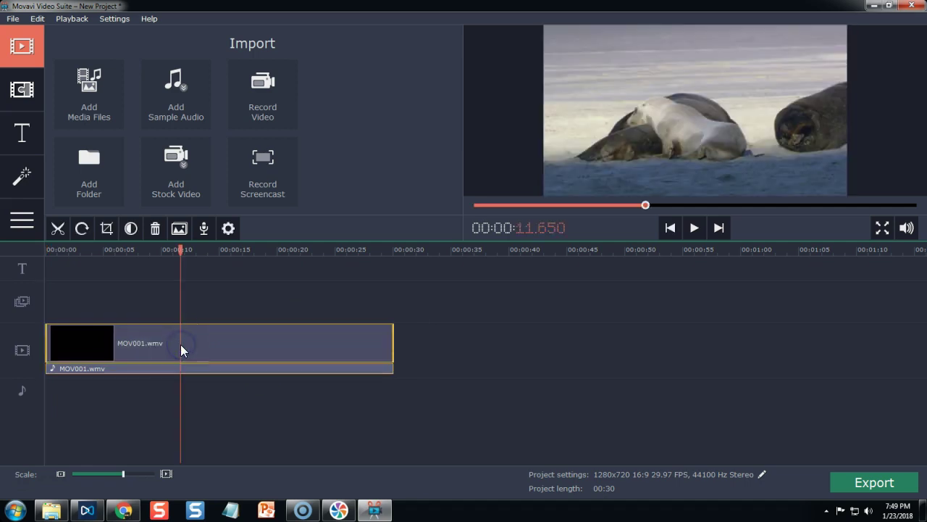
pyautogui.moveTo(72, 329); pyautogui.dragTo(53, 352)
pyautogui.moveTo(183, 250)
pyautogui.mouseDown()
pyautogui.moveTo(157, 251)
pyautogui.moveTo(221, 250)
pyautogui.moveTo(166, 249)
pyautogui.moveTo(175, 250)
pyautogui.mouseUp()
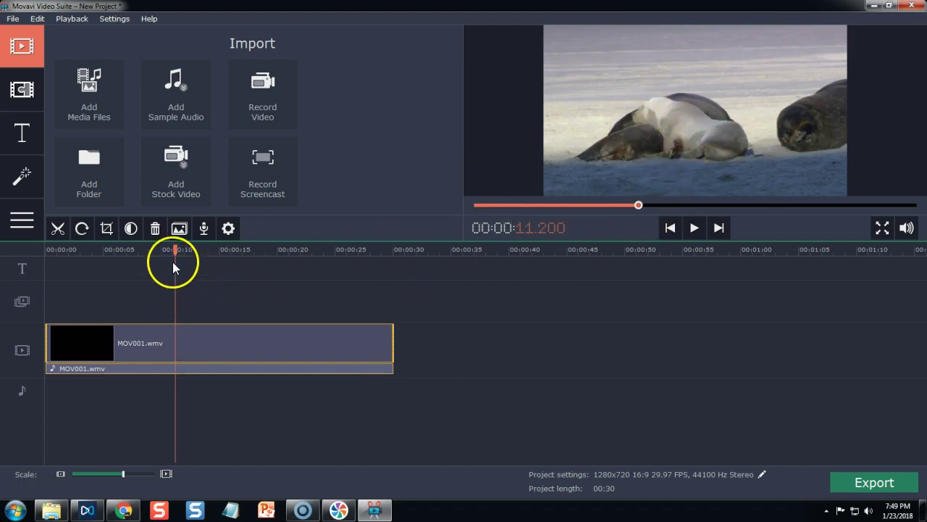
pyautogui.moveTo(175, 251); pyautogui.dragTo(131, 262)
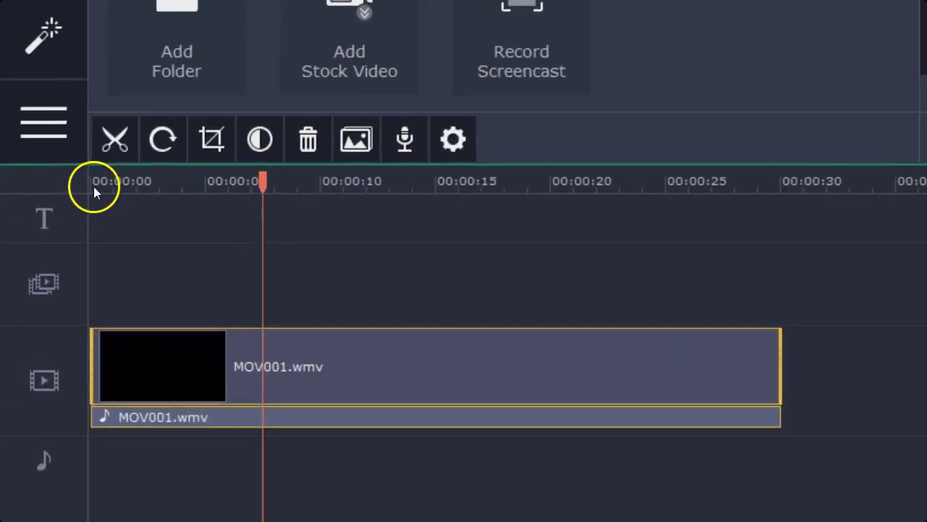
pyautogui.moveTo(277, 174); pyautogui.dragTo(188, 175)
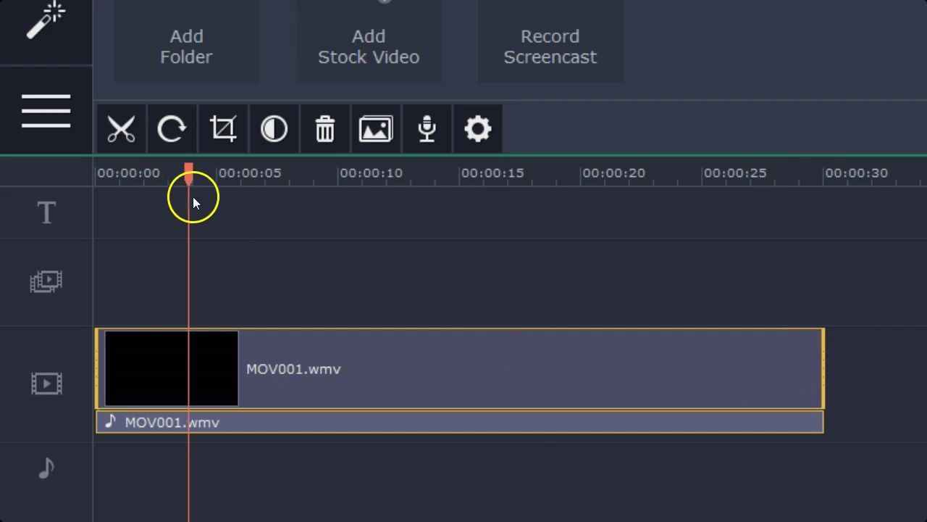
pyautogui.moveTo(184, 174); pyautogui.dragTo(218, 172)
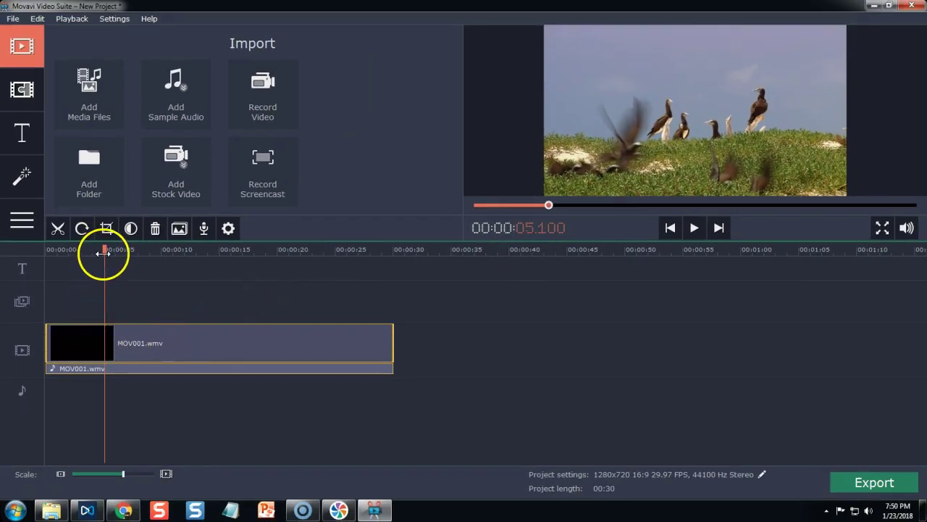
pyautogui.moveTo(103, 253); pyautogui.dragTo(42, 254)
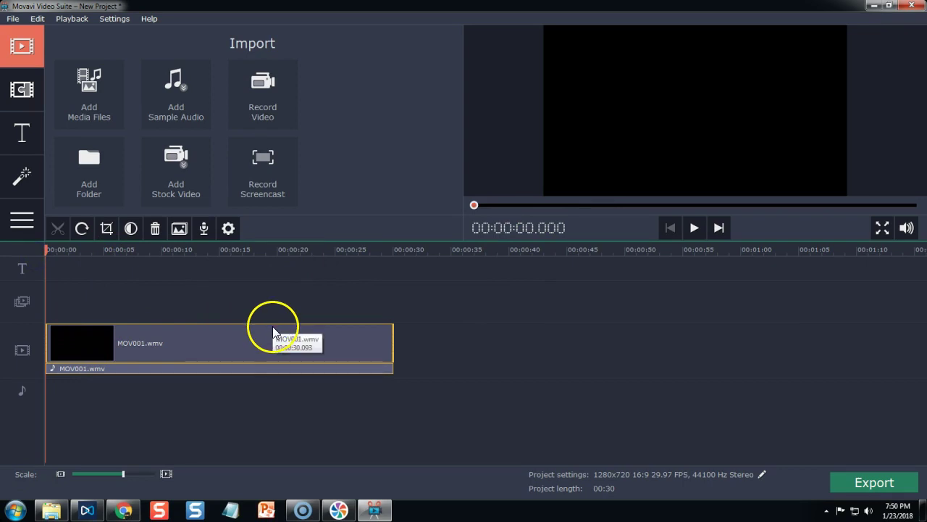
# Play the MOV001 clip in short stretches, scrub further through it and return the playhead to the start.
pyautogui.click(694, 228)
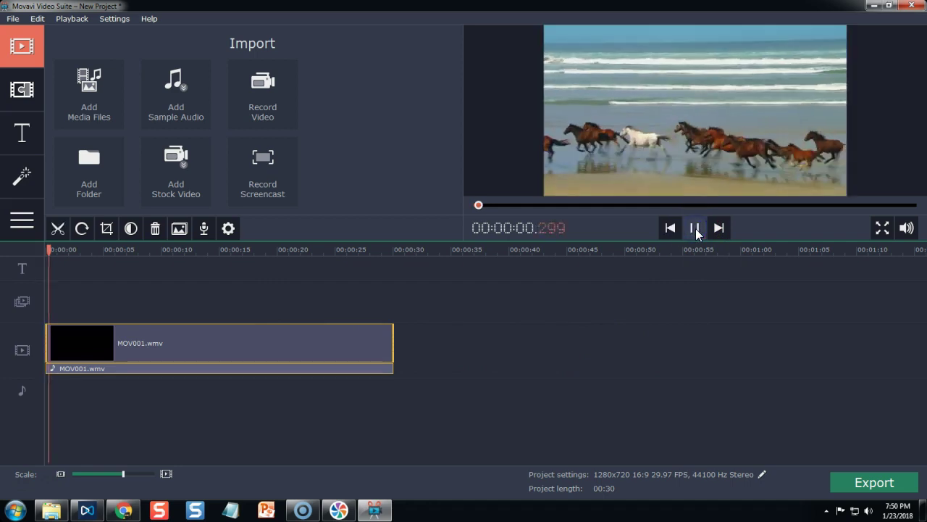
pyautogui.click(695, 228)
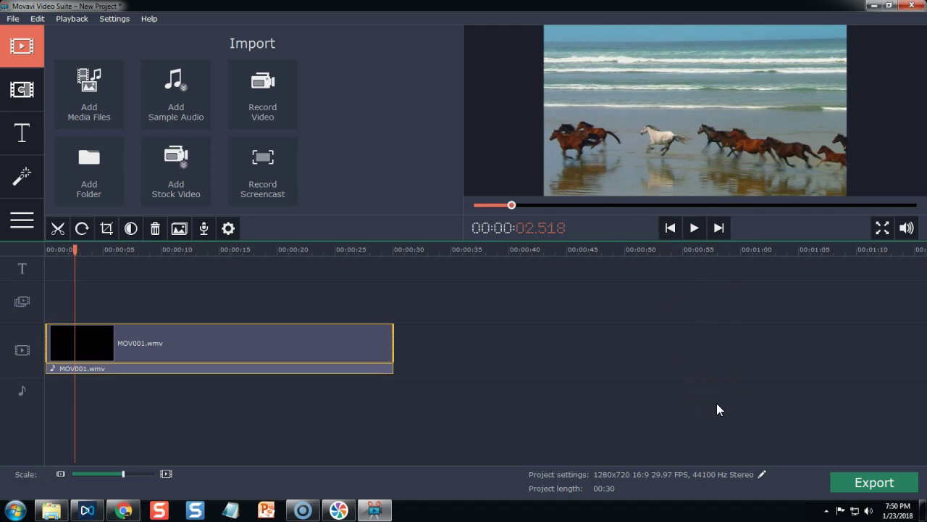
pyautogui.press('space')
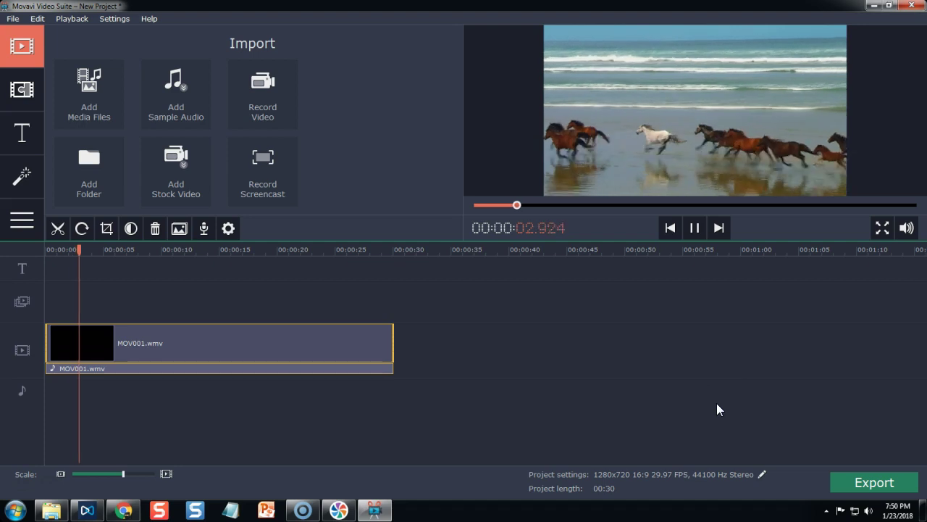
pyautogui.press('space')
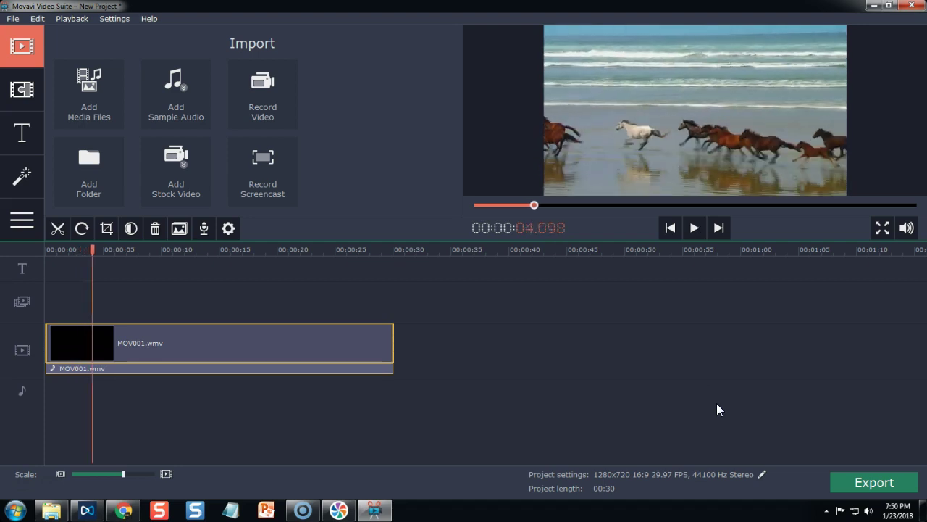
pyautogui.press('space')
pyautogui.press('space')
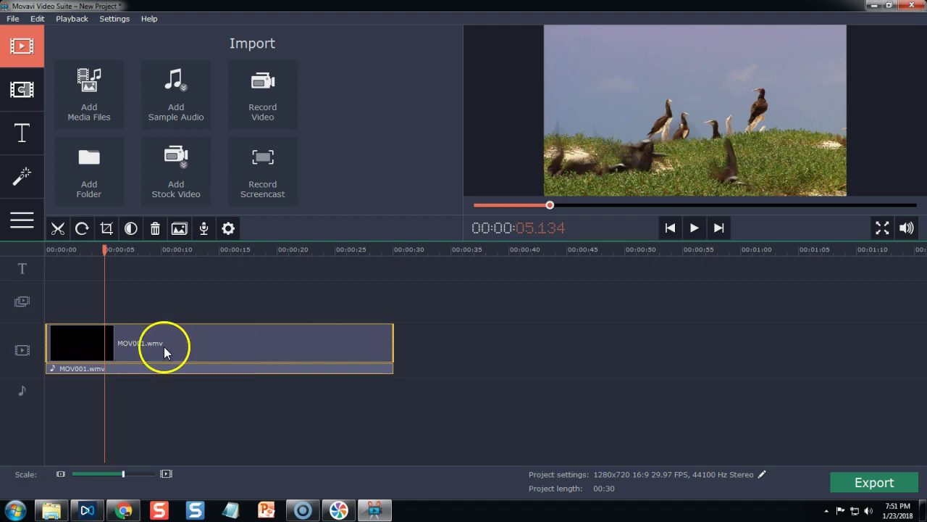
pyautogui.moveTo(106, 250); pyautogui.dragTo(212, 253)
pyautogui.moveTo(233, 253); pyautogui.dragTo(37, 283)
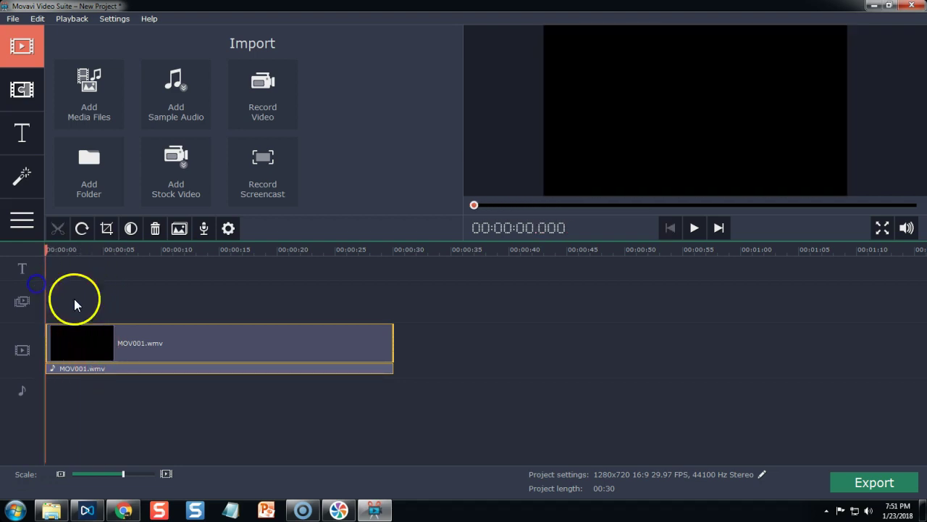
# Play the selected clip from the start and pause just after the scene changes from the horses to the birds.
pyautogui.click(87, 341)
pyautogui.moveTo(87, 249)
pyautogui.mouseDown()
pyautogui.moveTo(46, 250)
pyautogui.moveTo(95, 249)
pyautogui.mouseUp()
pyautogui.press('space')
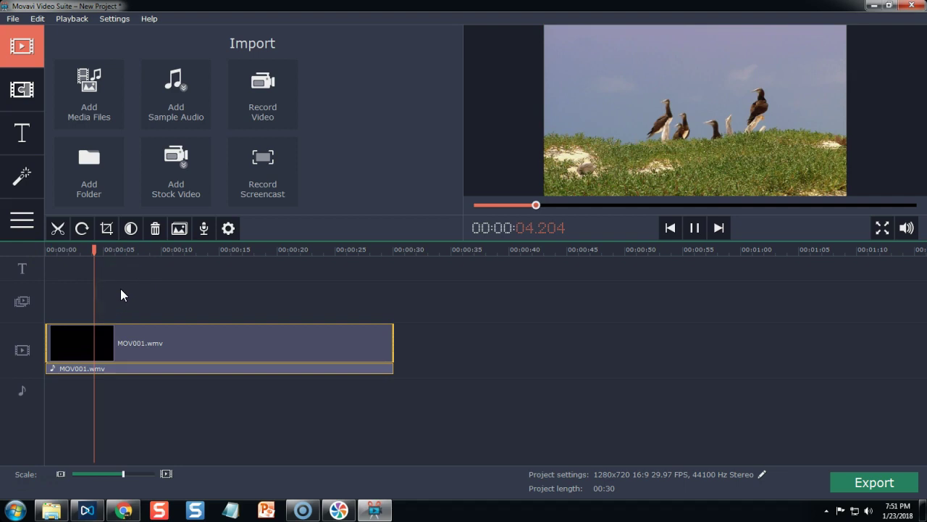
pyautogui.press('Home')
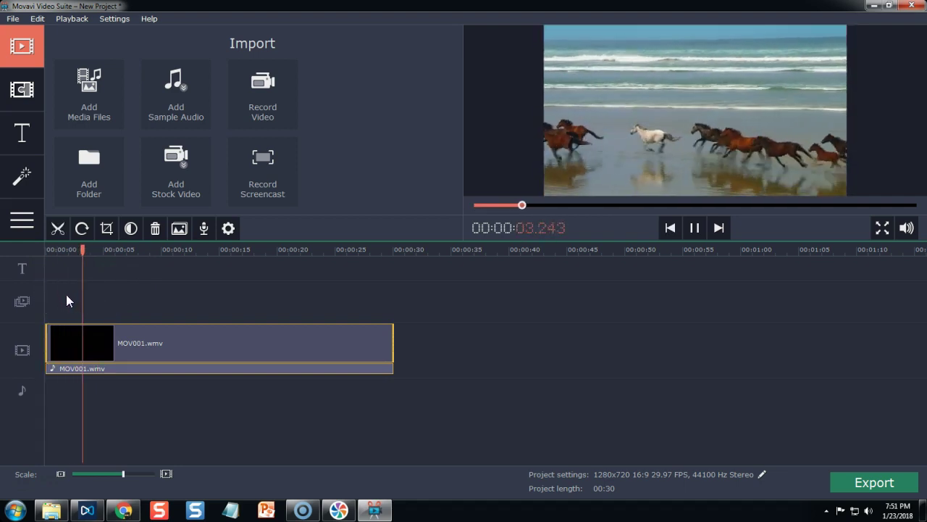
pyautogui.press('space')
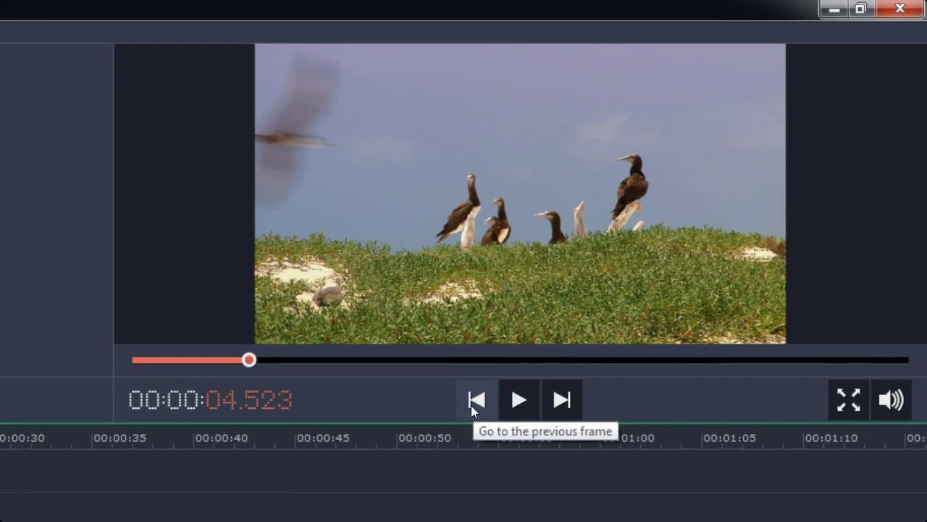
# Step frame by frame back to the horse scene at 00:00:04.105 and split the MOV001 clip there.
pyautogui.click(474, 406)
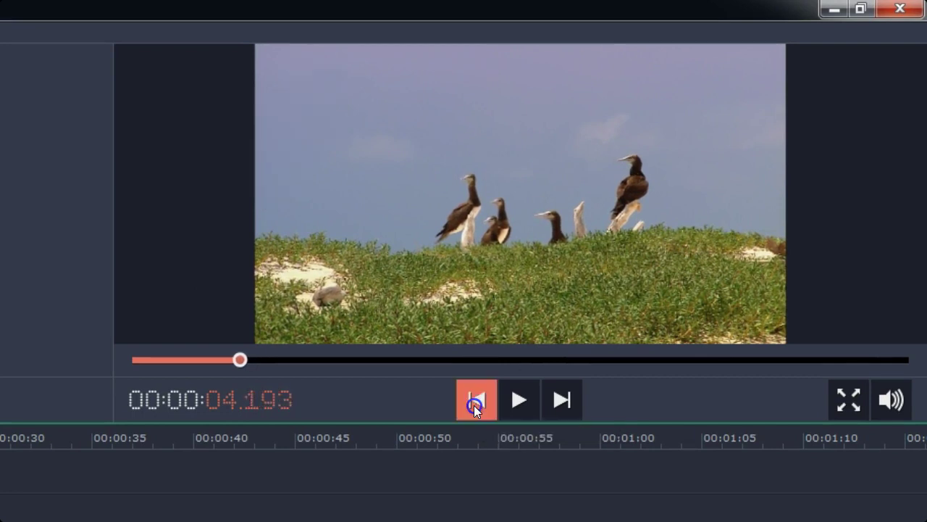
pyautogui.click(473, 405)
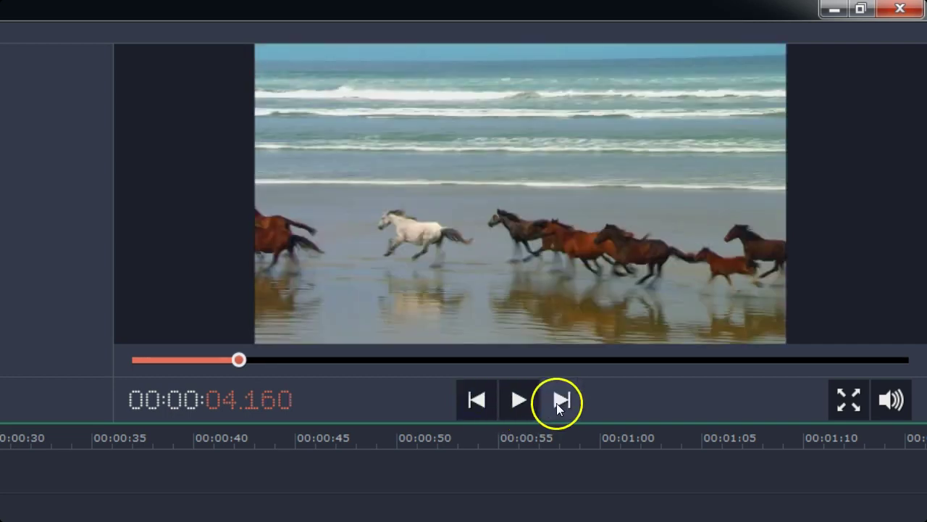
pyautogui.click(560, 403)
pyautogui.click(480, 407)
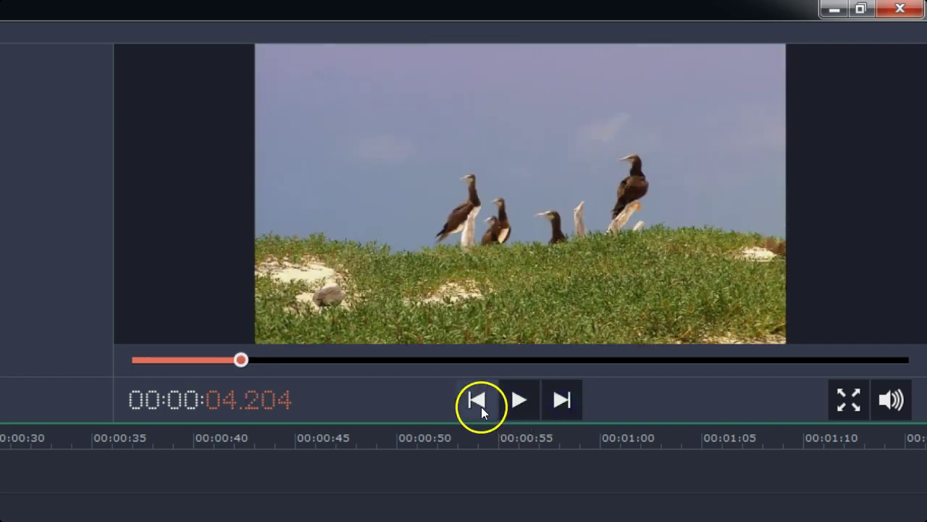
pyautogui.click(478, 404)
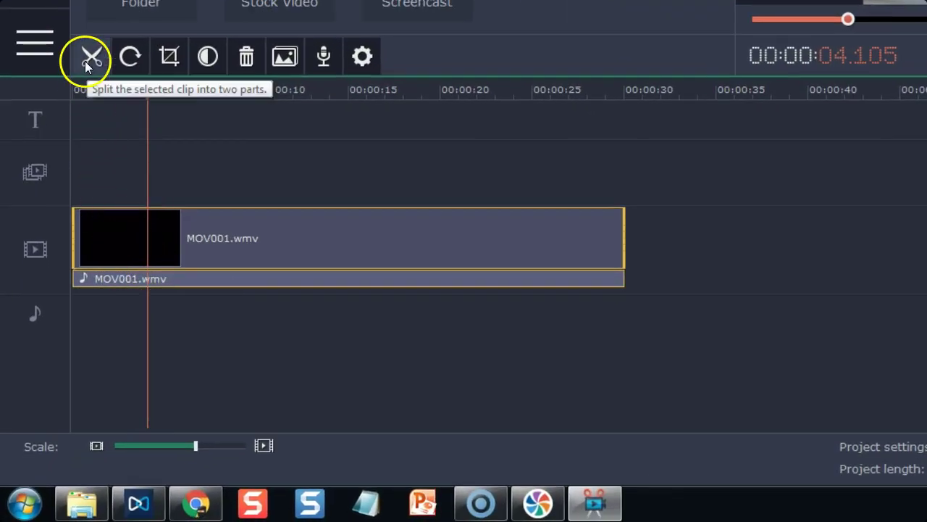
pyautogui.click(88, 58)
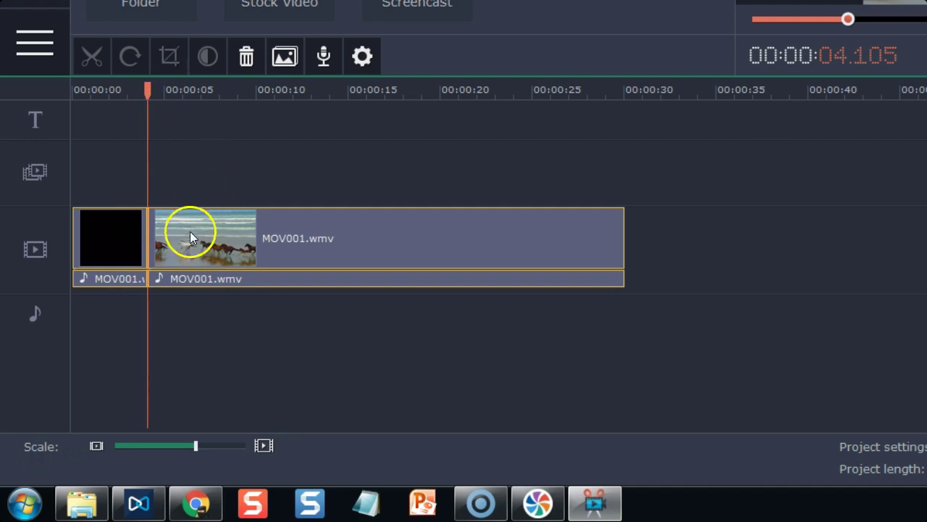
# Select the second part of the split clip and scrub through it to about 25.45 seconds.
pyautogui.click(273, 243)
pyautogui.moveTo(273, 91); pyautogui.dragTo(388, 110)
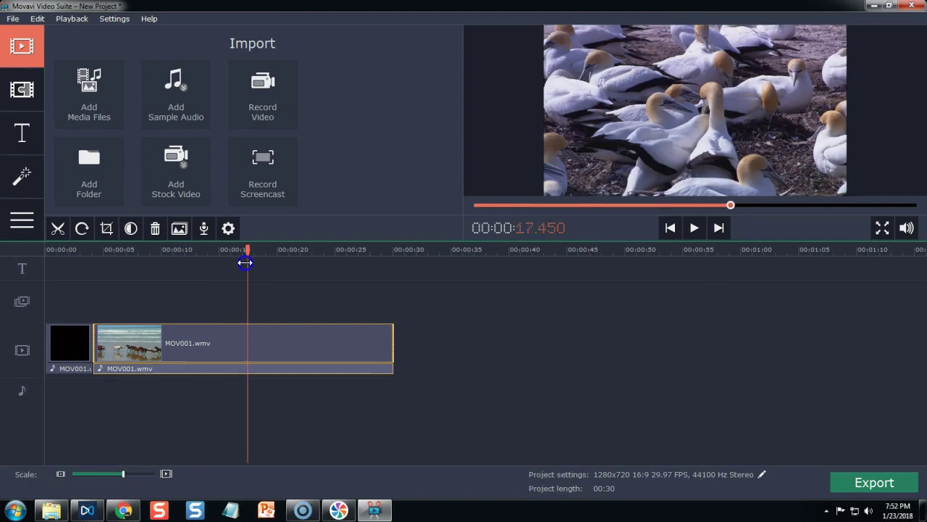
pyautogui.moveTo(244, 263); pyautogui.dragTo(340, 268)
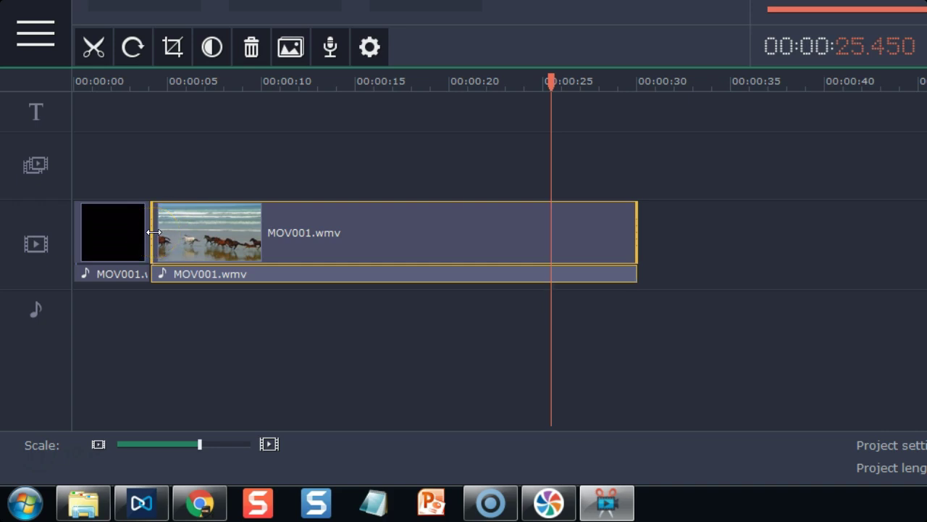
# Trim the second clip's beginning to the white seabird scene and its end to about 8.6 seconds on the timeline.
pyautogui.click(153, 232)
pyautogui.moveTo(154, 232); pyautogui.dragTo(274, 230)
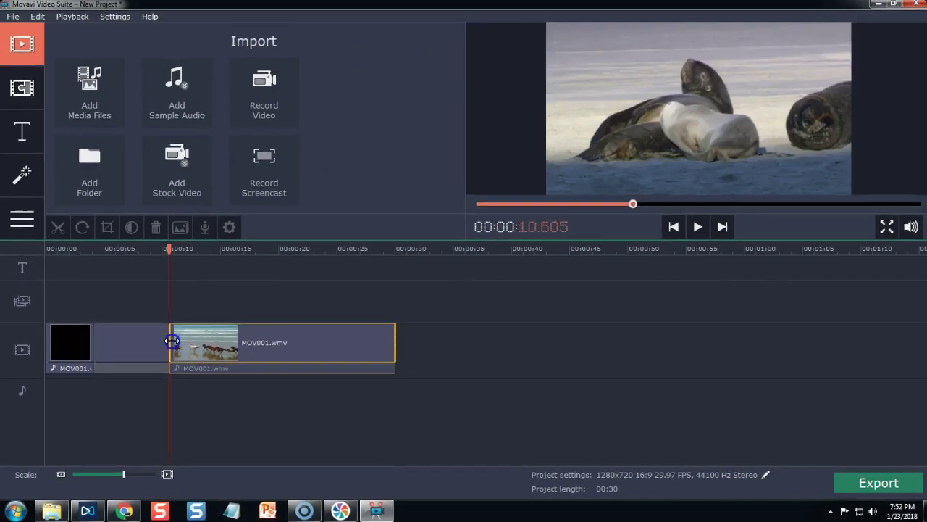
pyautogui.moveTo(172, 340); pyautogui.dragTo(190, 347)
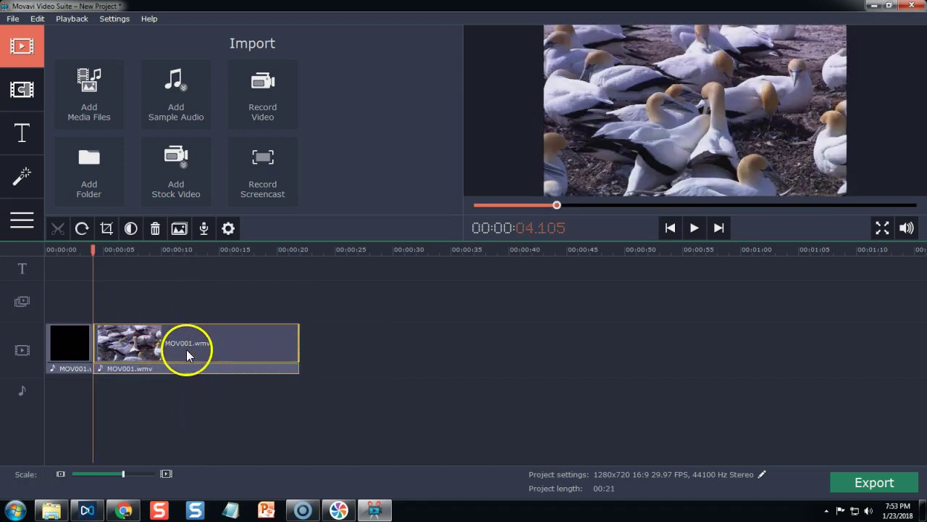
pyautogui.moveTo(93, 252); pyautogui.dragTo(114, 269)
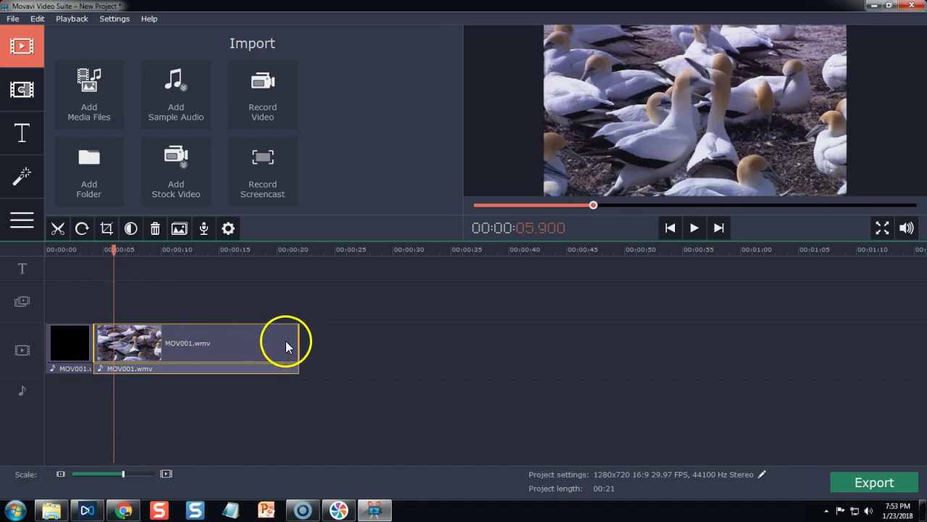
pyautogui.moveTo(296, 340); pyautogui.dragTo(144, 350)
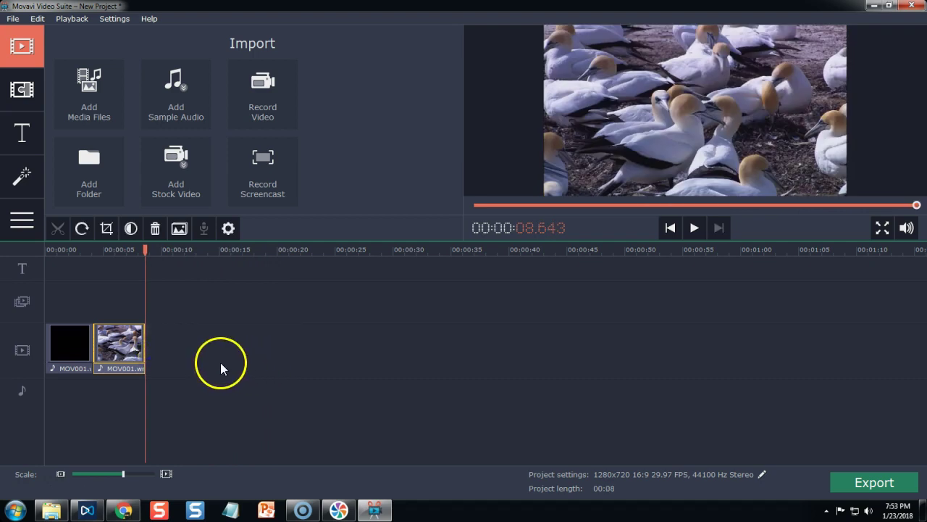
# Play the two trimmed MOV001 clips from the start of the timeline to the end.
pyautogui.moveTo(145, 250); pyautogui.dragTo(45, 250)
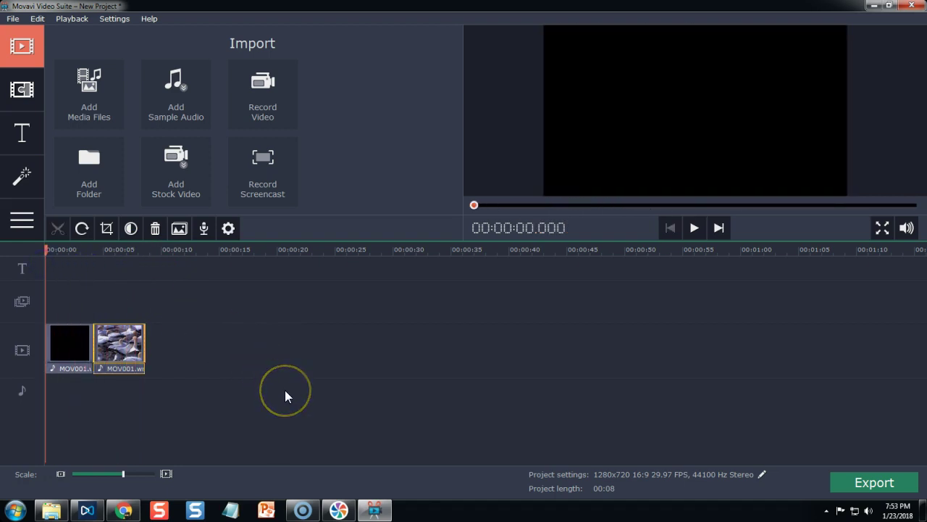
pyautogui.press('space')
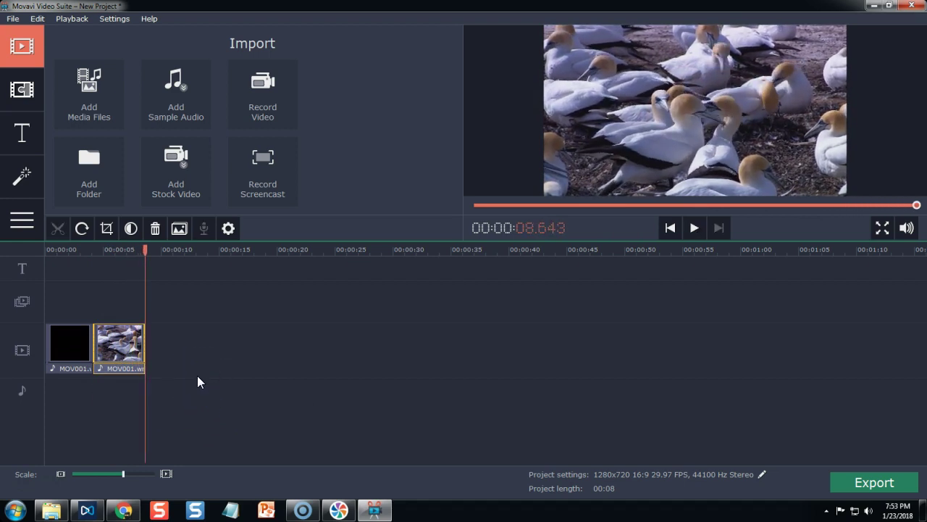
# Import the MOV002 video from the Demonstration folder onto the timeline.
pyautogui.click(114, 349)
pyautogui.click(102, 97)
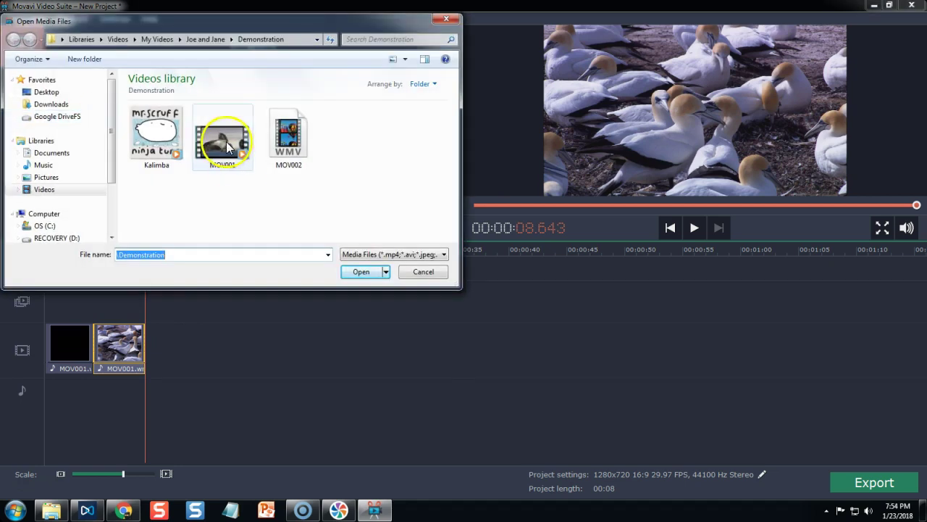
pyautogui.click(290, 145)
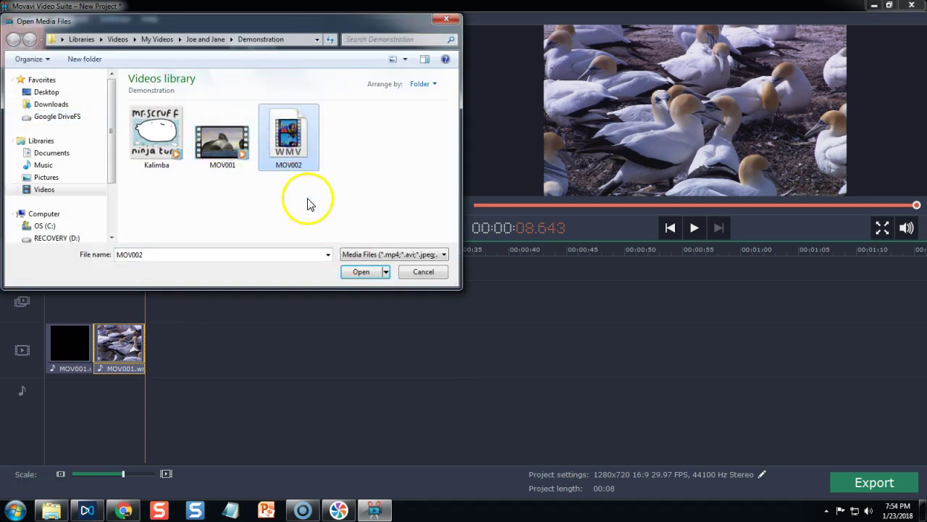
pyautogui.click(355, 273)
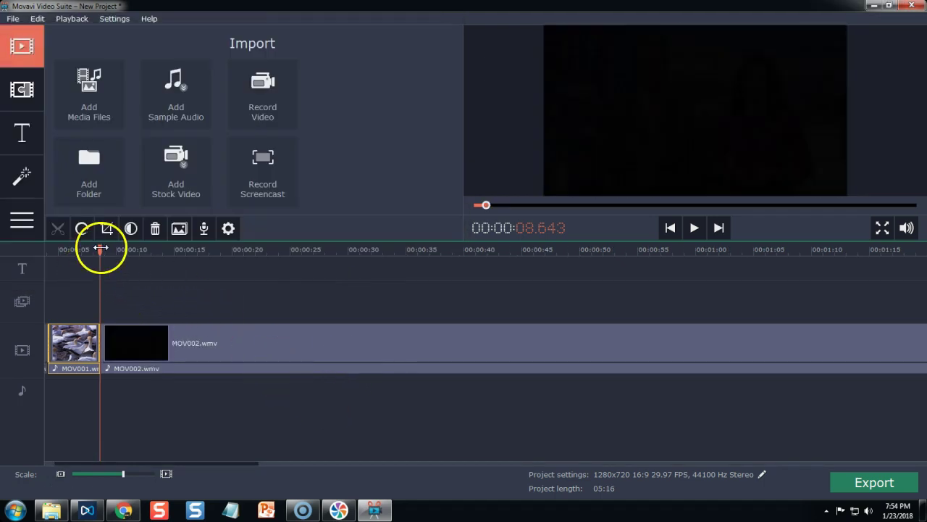
# Scrub through MOV002 to the Eyewitness News title at about 33 seconds, select the clip and play just past the scene change.
pyautogui.moveTo(103, 253); pyautogui.dragTo(280, 271)
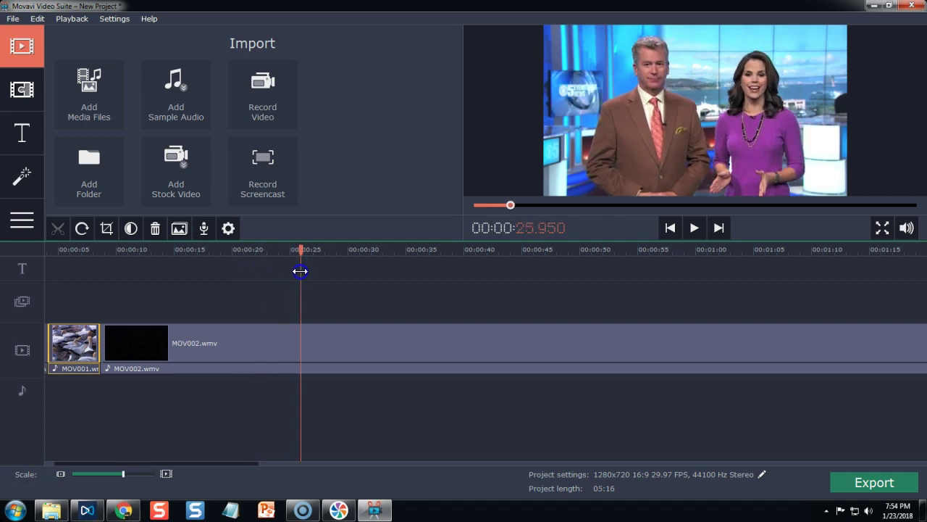
pyautogui.moveTo(321, 271); pyautogui.dragTo(384, 275)
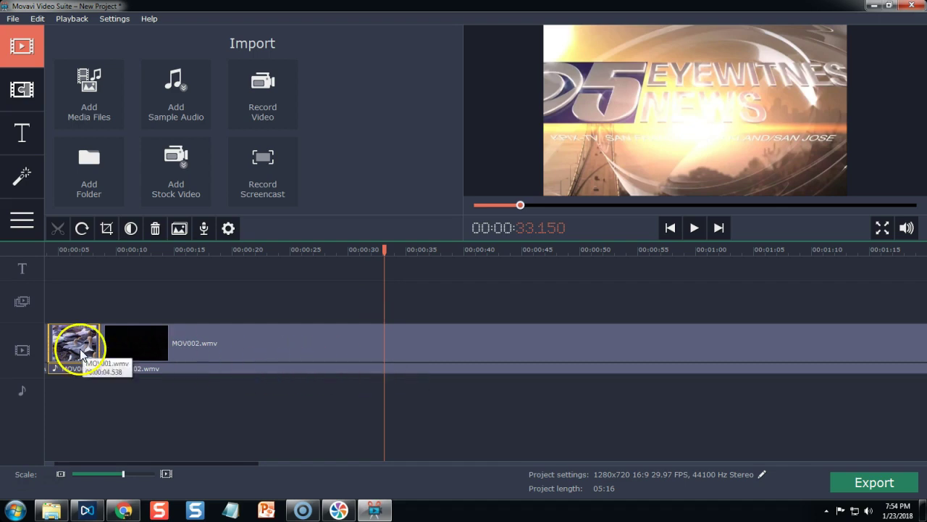
pyautogui.click(380, 341)
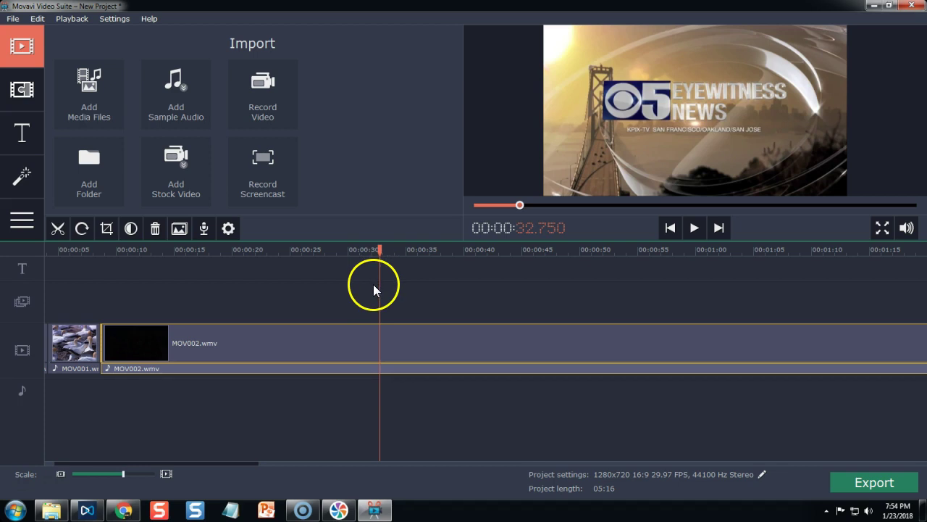
pyautogui.press('space')
pyautogui.press('space')
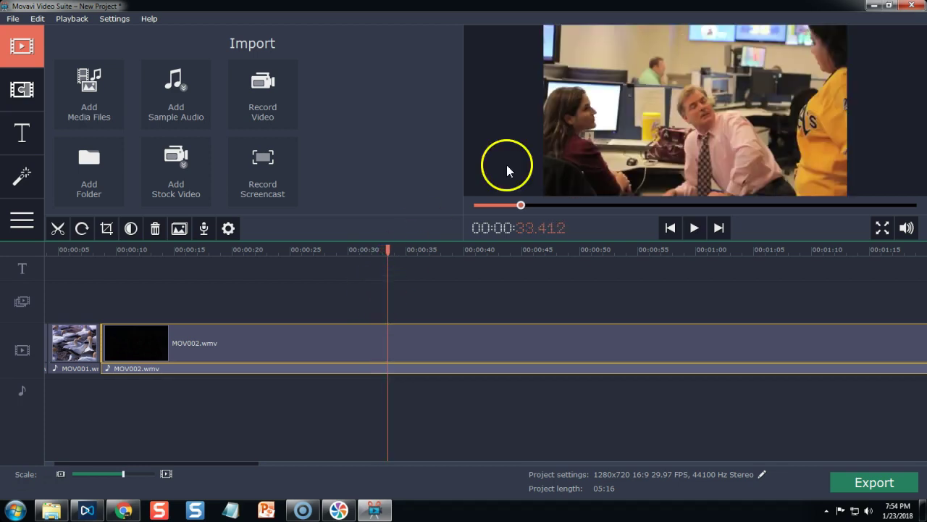
# Step frame by frame back to the white flash at 00:00:33.300 and split the MOV002 clip there.
pyautogui.click(671, 228)
pyautogui.click(671, 227)
pyautogui.click(671, 228)
pyautogui.click(670, 227)
pyautogui.click(671, 228)
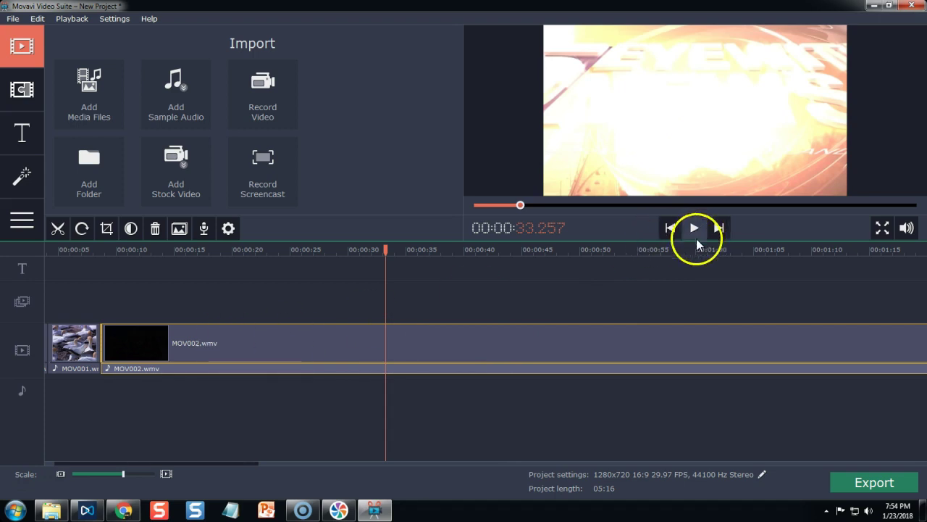
pyautogui.click(718, 229)
pyautogui.click(718, 228)
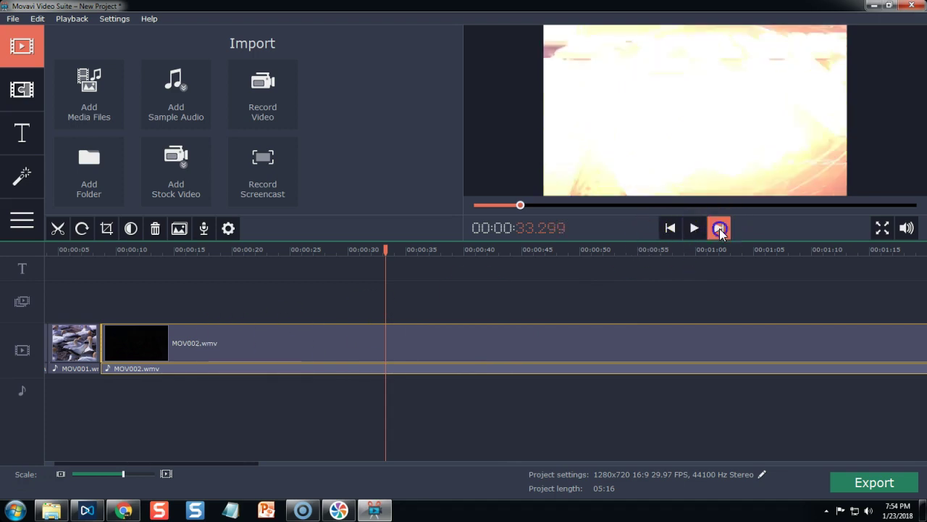
pyautogui.click(670, 228)
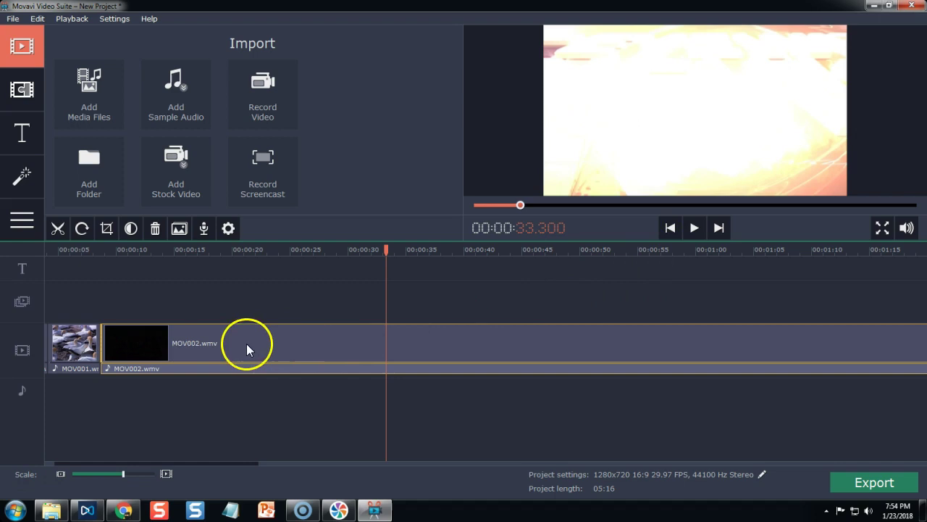
pyautogui.click(58, 228)
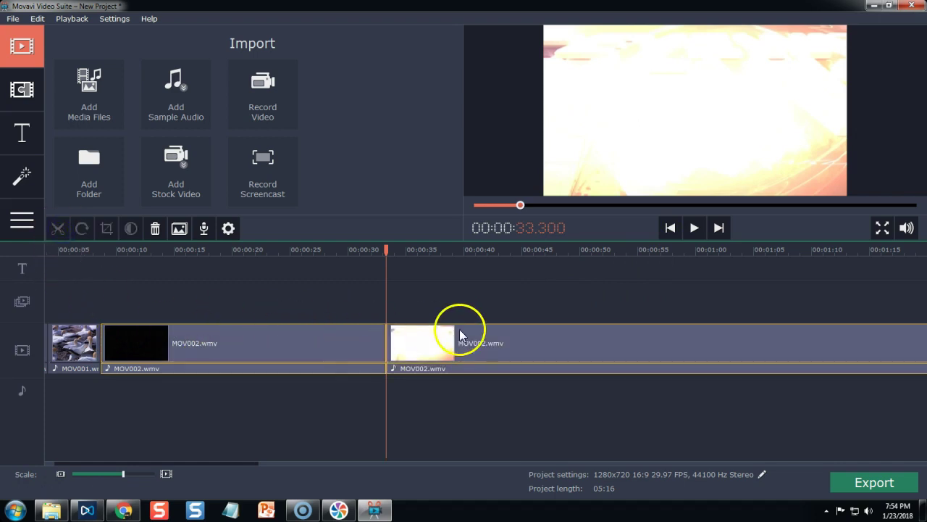
# Select the second part of MOV002 and split it near its end at 00:05:07.400, where the two anchors stand together.
pyautogui.click(522, 351)
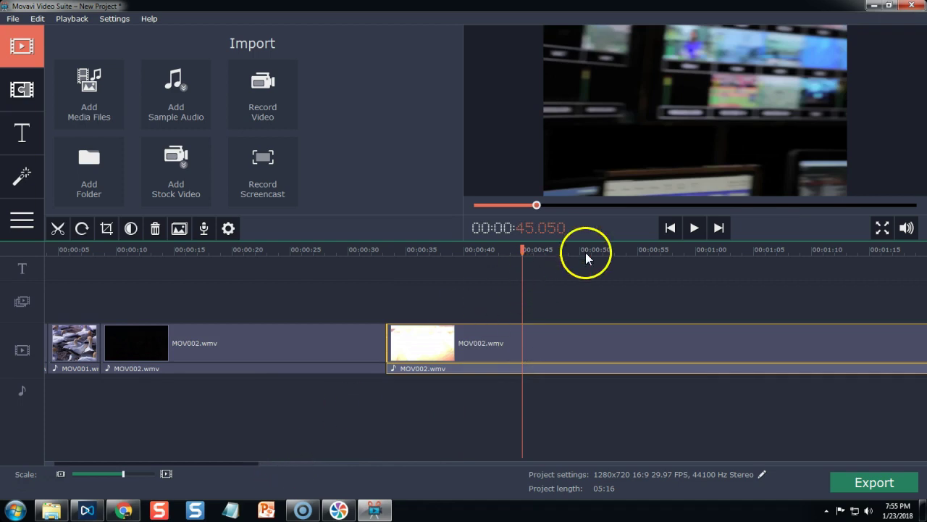
pyautogui.moveTo(522, 251); pyautogui.dragTo(923, 249)
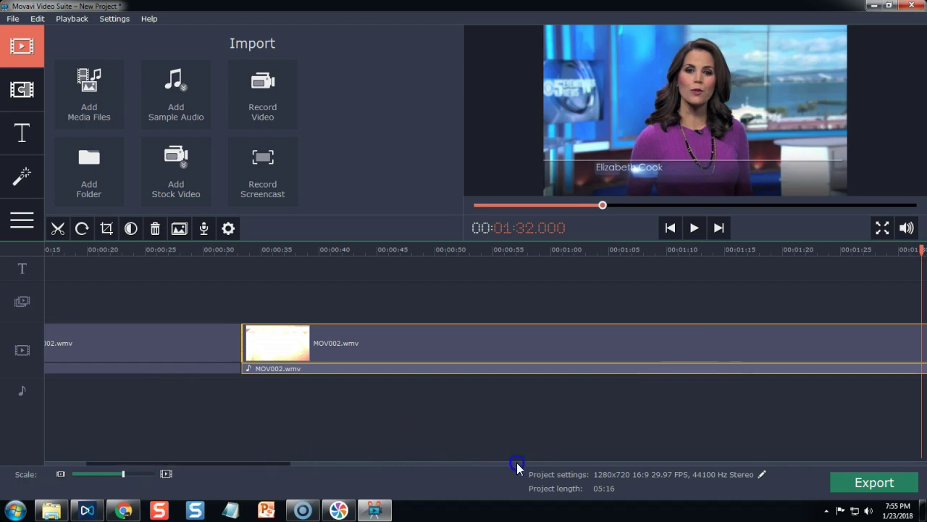
pyautogui.moveTo(219, 464); pyautogui.dragTo(829, 452)
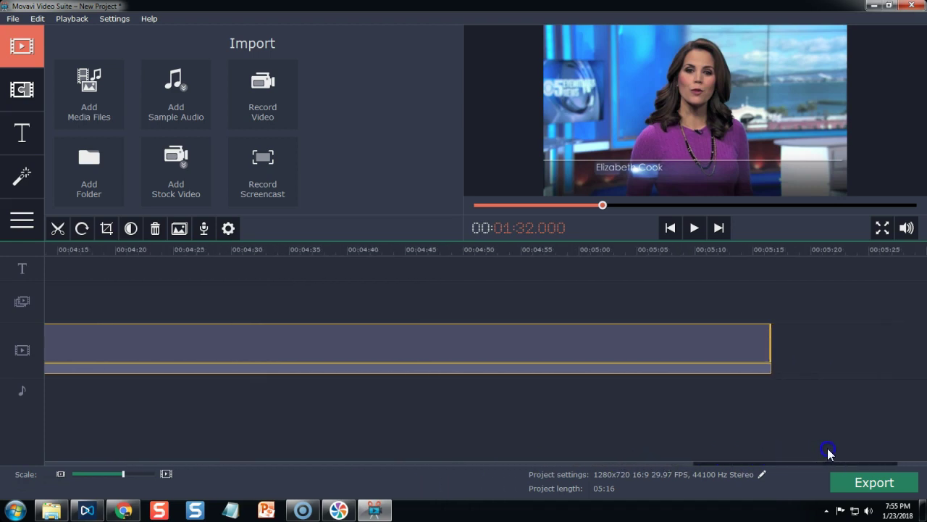
pyautogui.click(602, 252)
pyautogui.moveTo(601, 250); pyautogui.dragTo(664, 256)
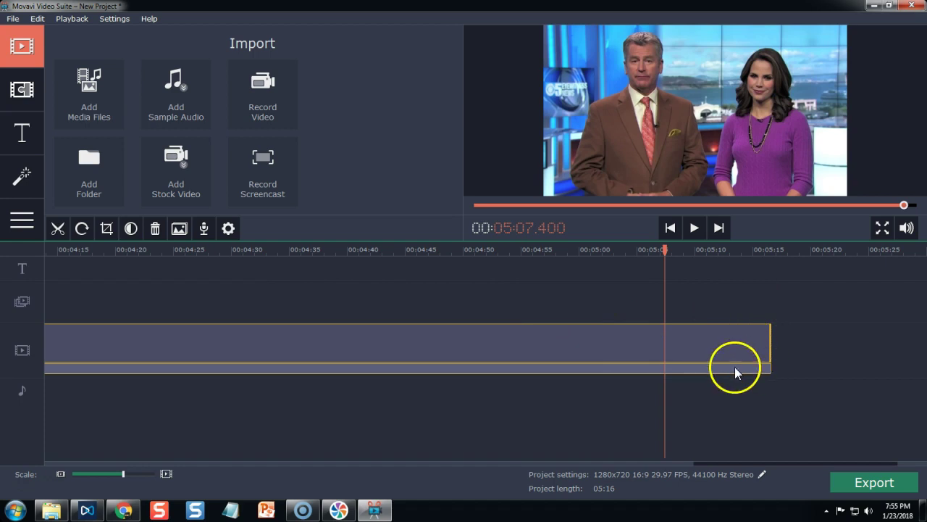
pyautogui.click(57, 228)
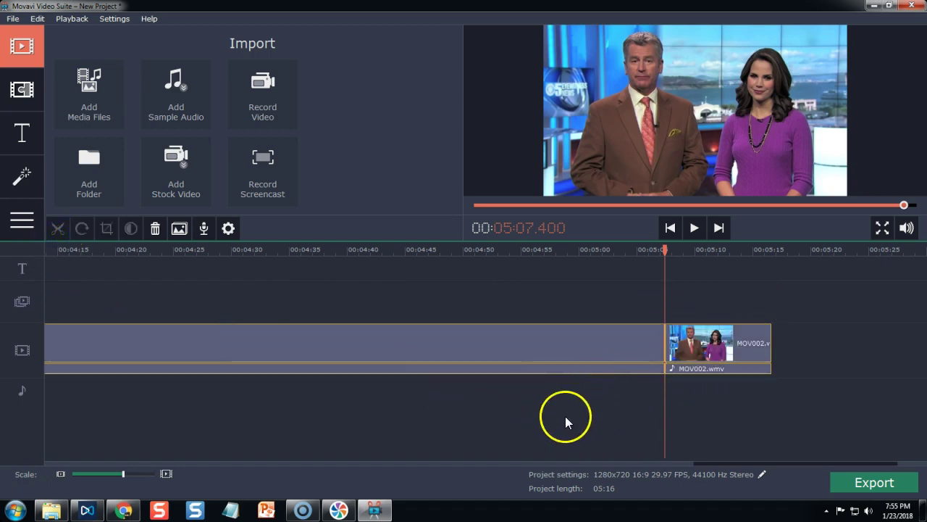
# Select the long middle section of MOV002, scrub back through it and delete it from the timeline.
pyautogui.click(471, 347)
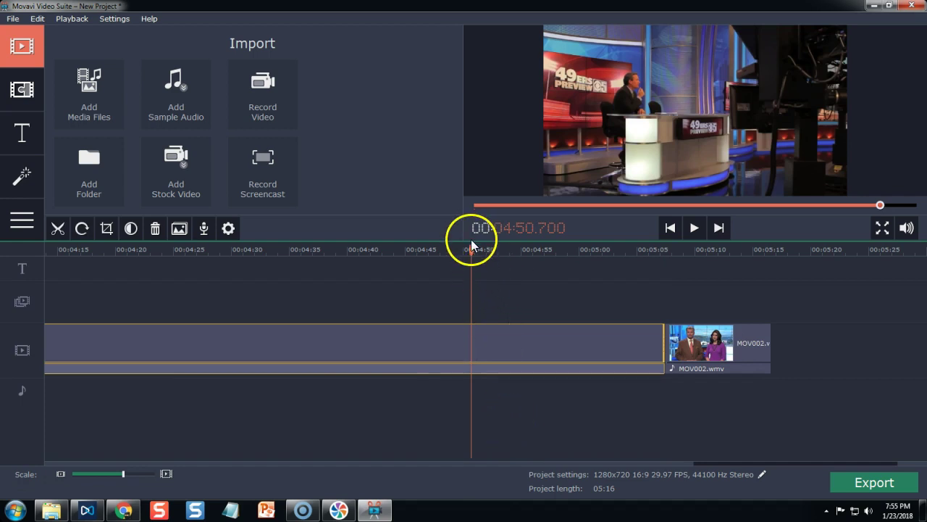
pyautogui.moveTo(472, 250); pyautogui.dragTo(375, 250)
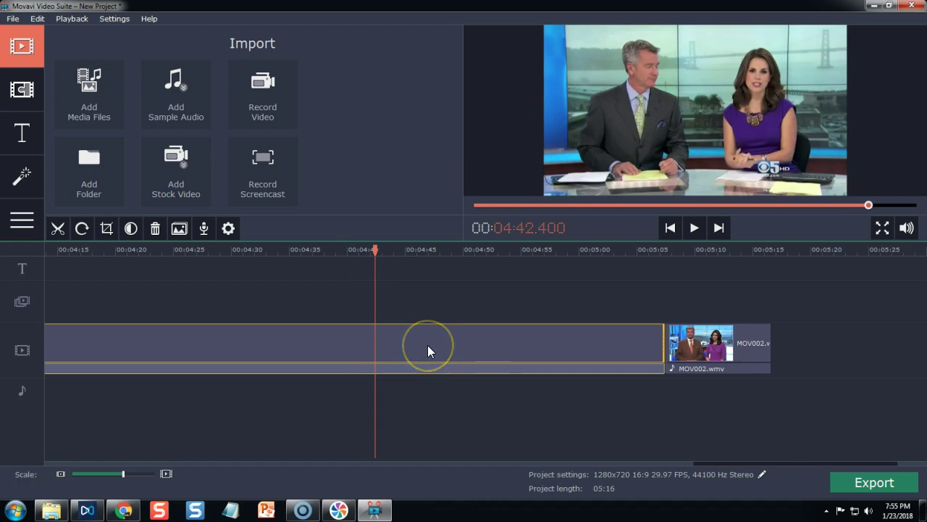
pyautogui.press('Delete')
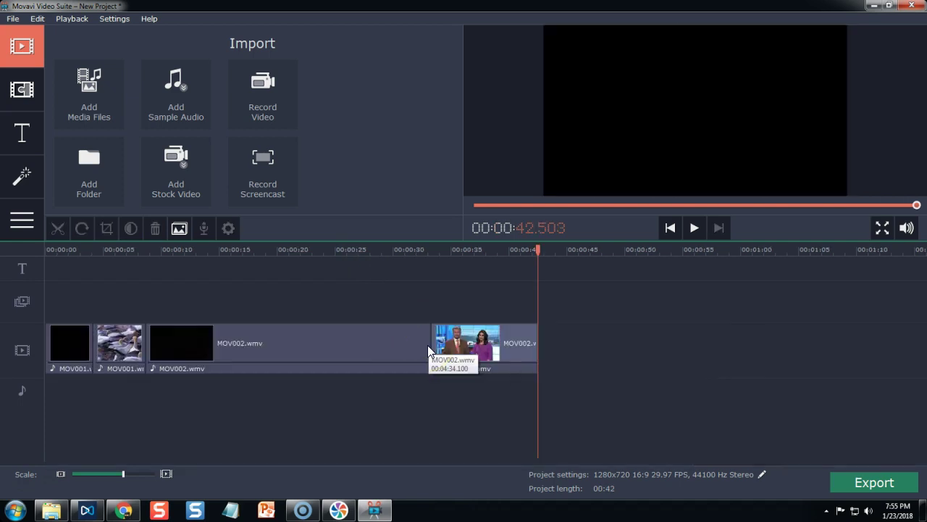
# Check the two remaining MOV002 clips and move the first one to the beginning of the timeline, ahead of the MOV001 clips.
pyautogui.click(355, 403)
pyautogui.click(282, 358)
pyautogui.moveTo(281, 254); pyautogui.dragTo(213, 269)
pyautogui.click(489, 346)
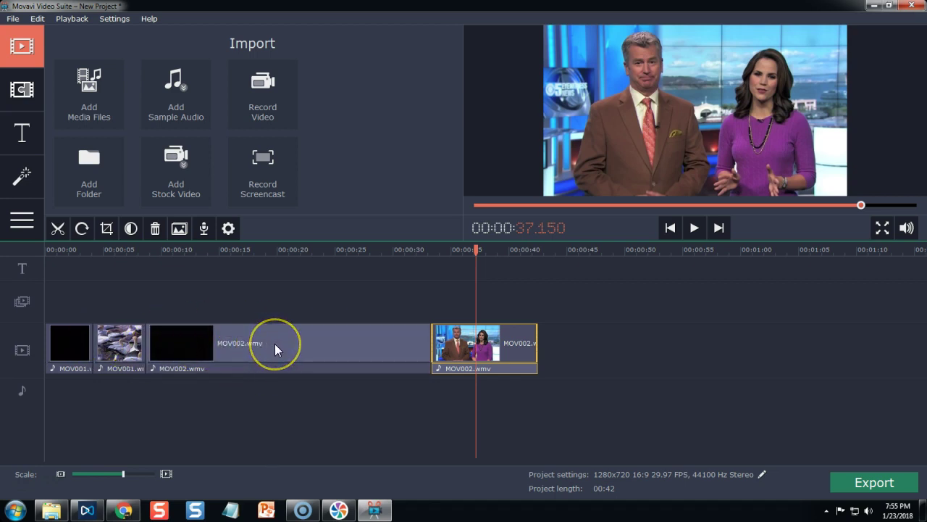
pyautogui.moveTo(275, 343); pyautogui.dragTo(175, 345)
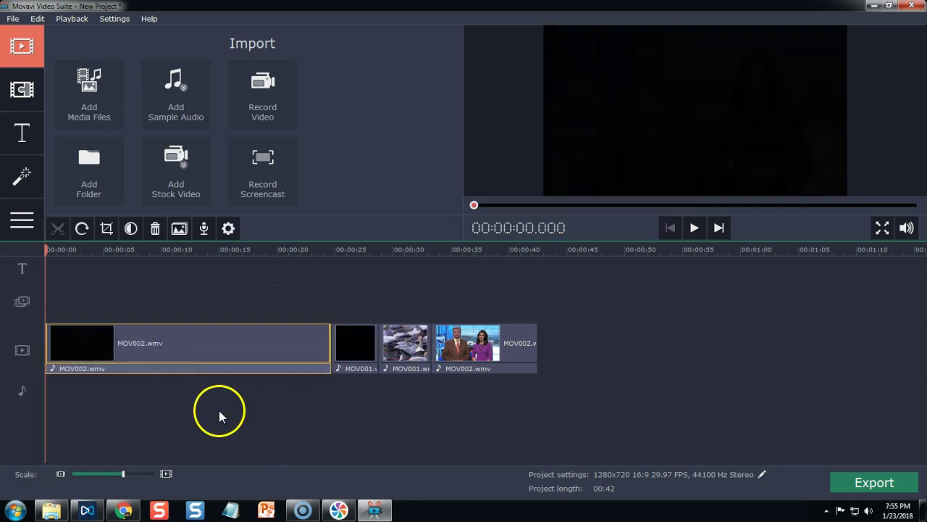
# Review the new clip order and play from near the end of the opening clip into the closing anchors clip.
pyautogui.click(352, 341)
pyautogui.click(394, 341)
pyautogui.click(469, 346)
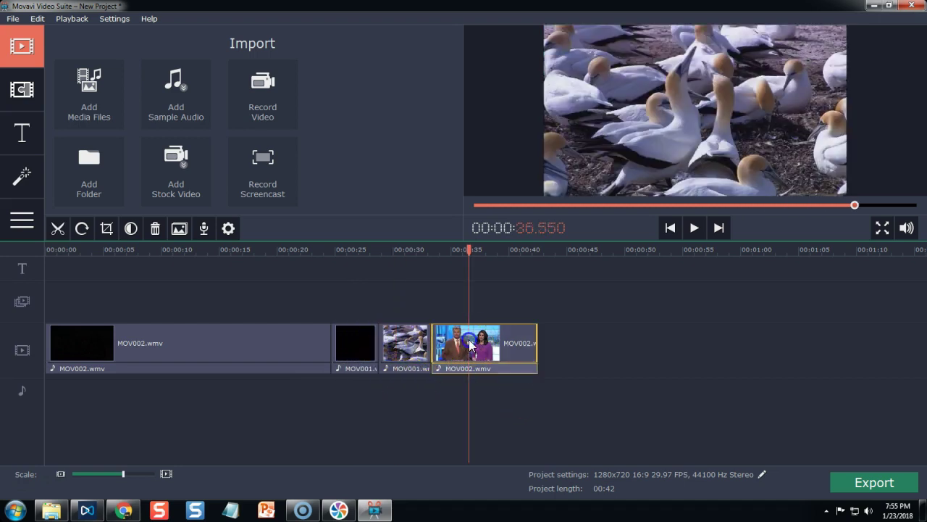
pyautogui.click(468, 457)
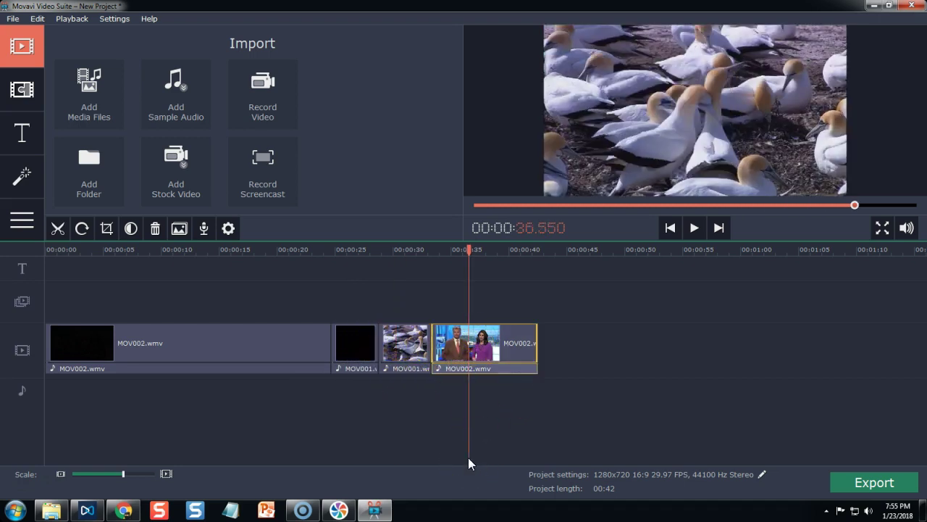
pyautogui.click(304, 249)
pyautogui.press('space')
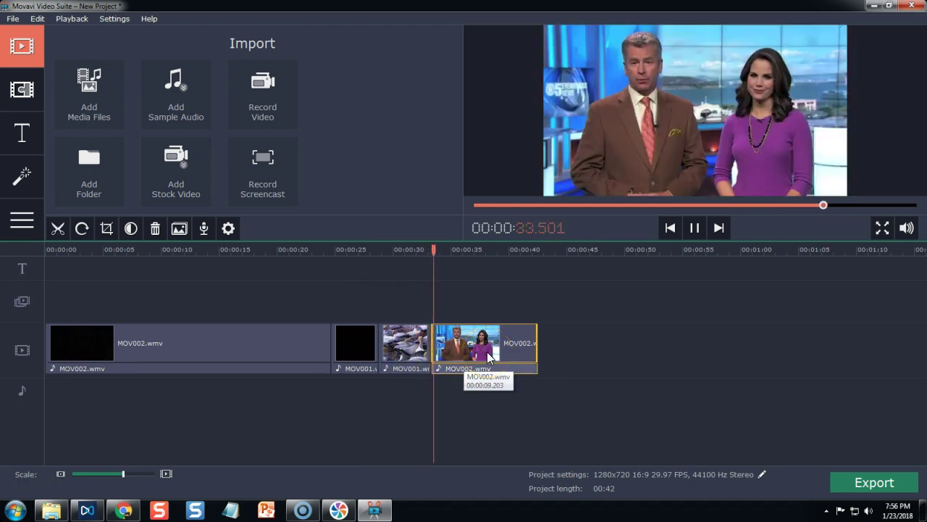
pyautogui.press('space')
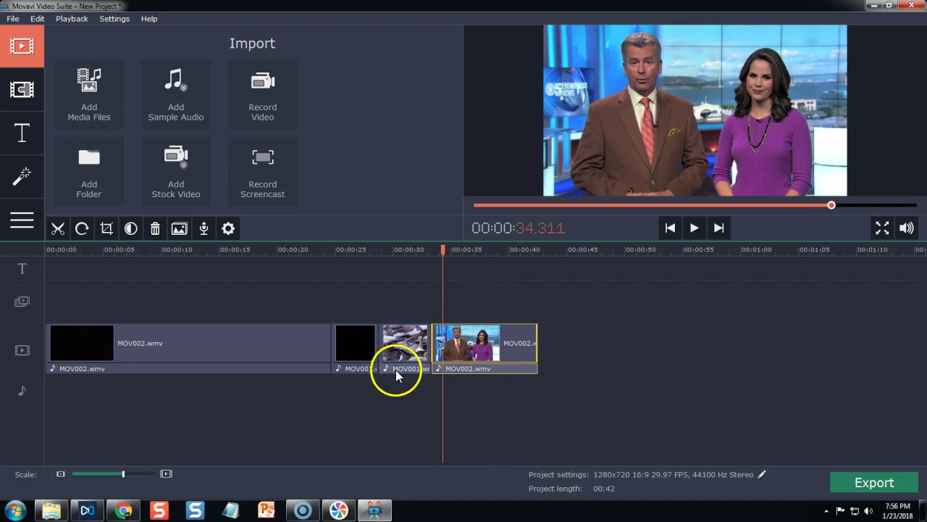
# Select the video and audio parts of the first MOV001 clip in turn and compare them with the neighbouring clips.
pyautogui.click(361, 370)
pyautogui.click(354, 344)
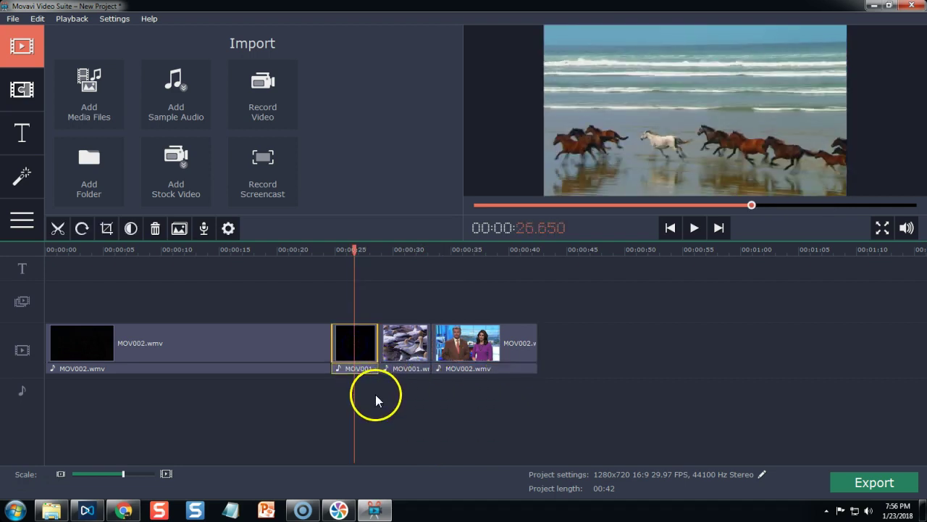
pyautogui.click(404, 345)
pyautogui.click(357, 371)
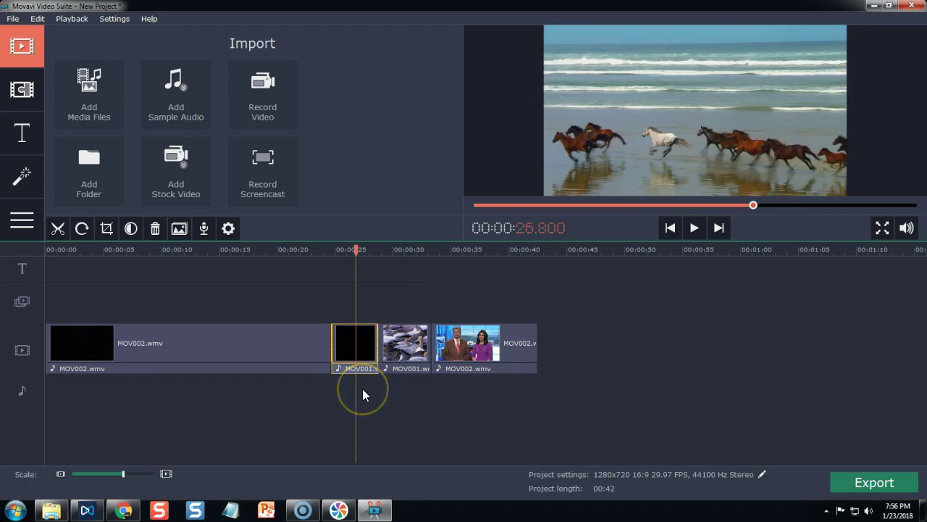
pyautogui.click(365, 369)
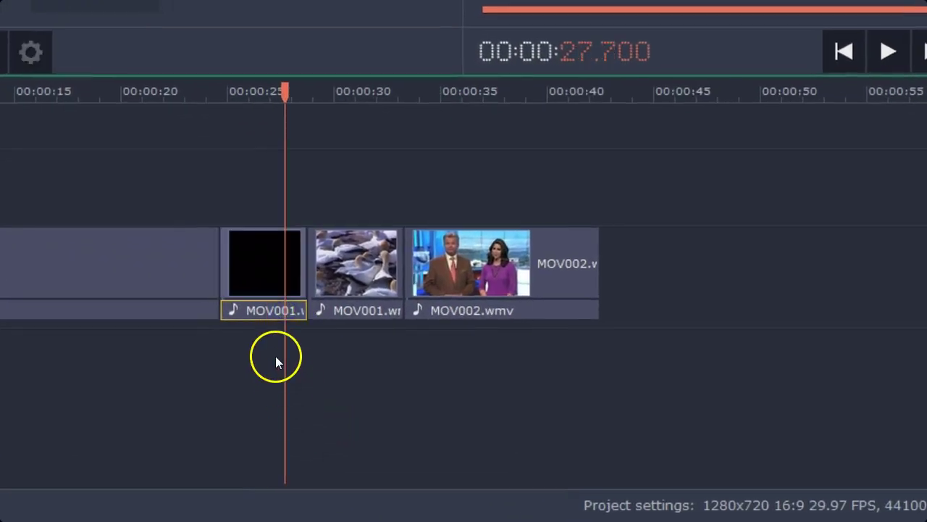
pyautogui.click(256, 273)
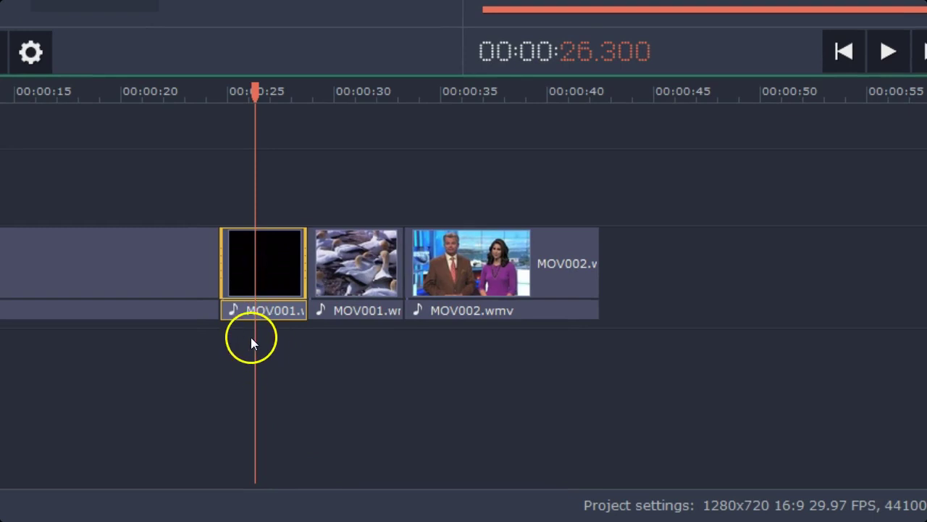
pyautogui.click(359, 275)
pyautogui.click(145, 283)
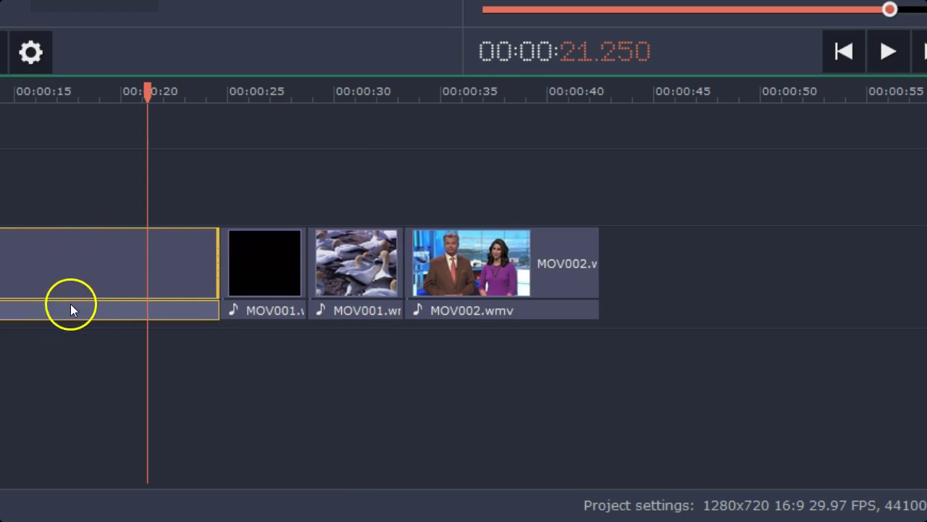
# Try deleting the first MOV001 clip, with the black thumbnail, and undo the deletion.
pyautogui.click(270, 259)
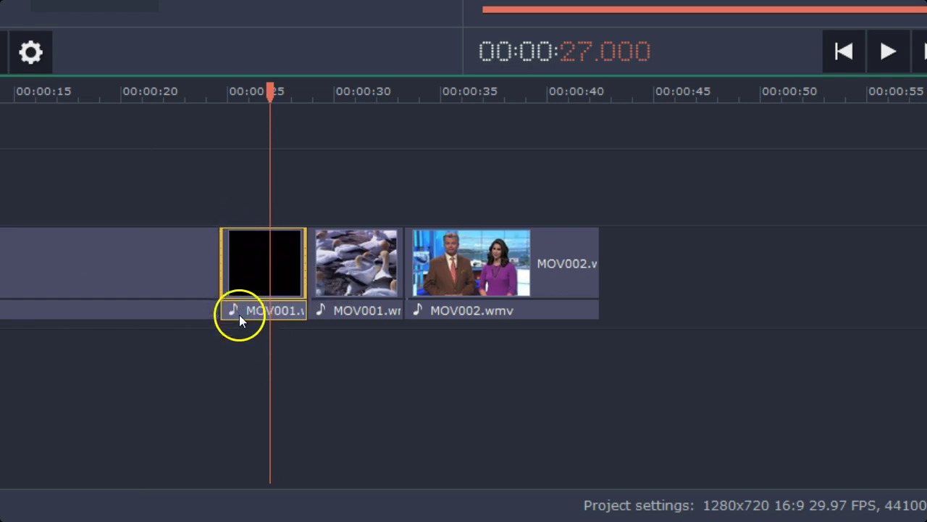
pyautogui.press('Delete')
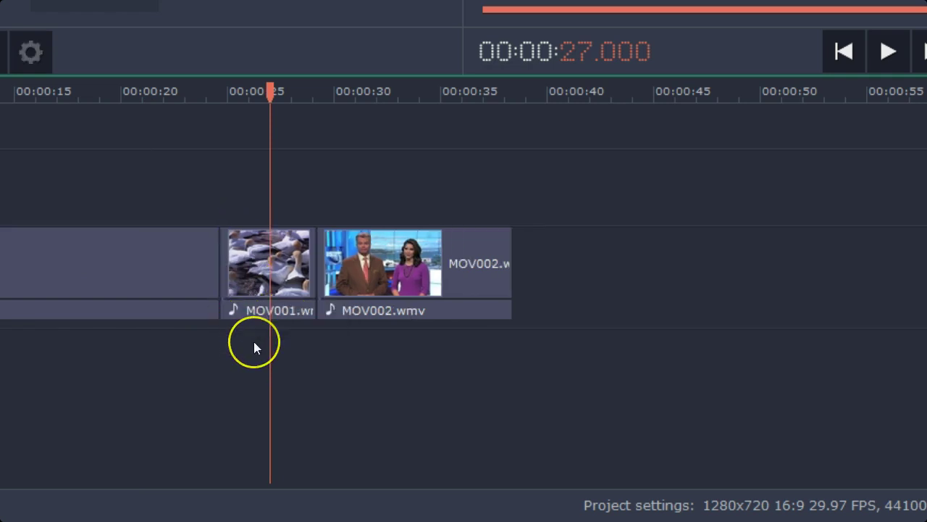
pyautogui.click(162, 260)
pyautogui.click(197, 363)
pyautogui.hotkey('ctrl', 'z')
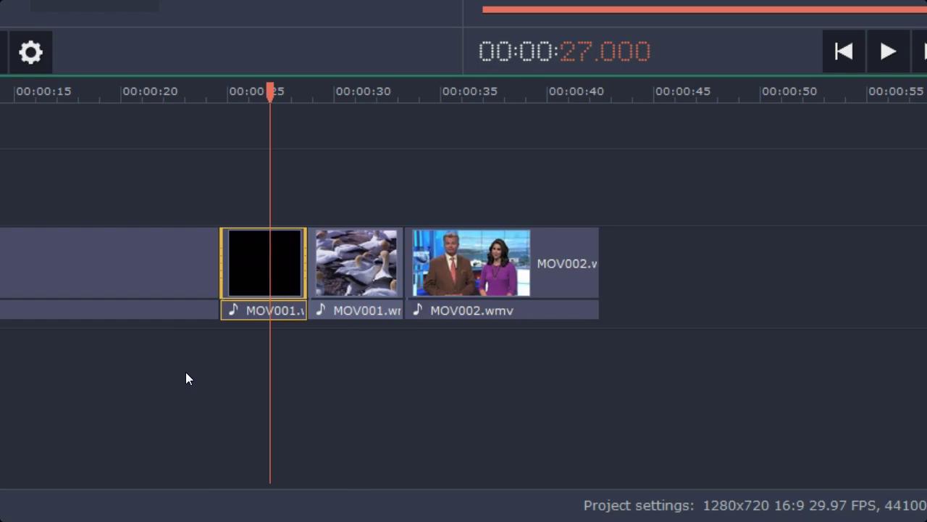
# Delete the audio parts of both MOV001 clips, leaving only their video on the timeline.
pyautogui.click(254, 330)
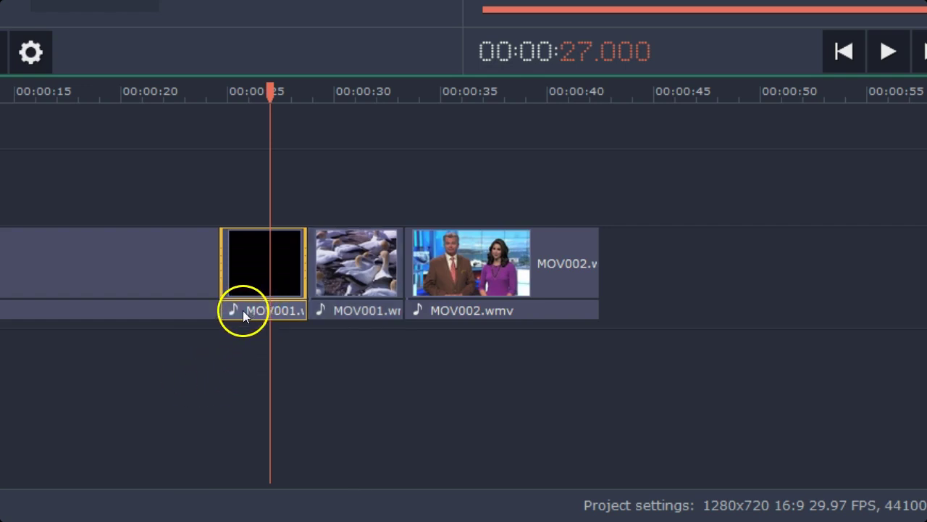
pyautogui.click(237, 313)
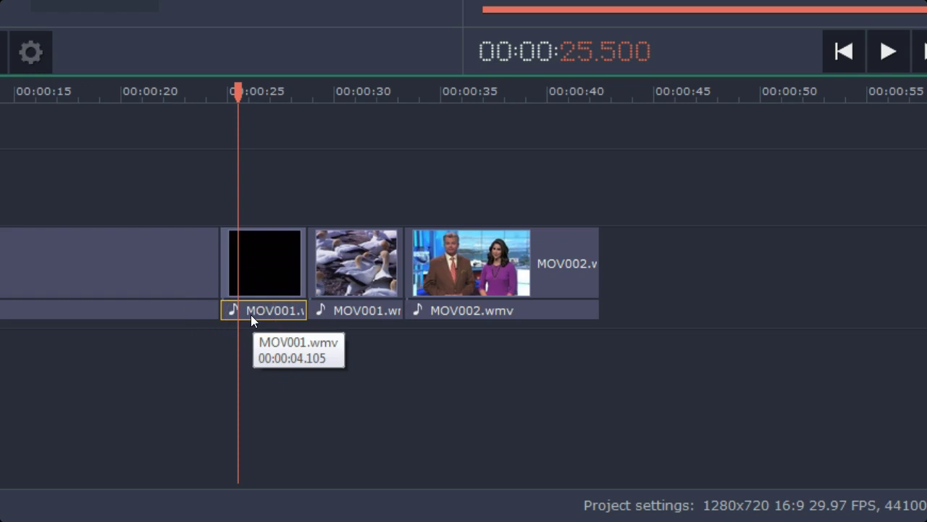
pyautogui.press('Delete')
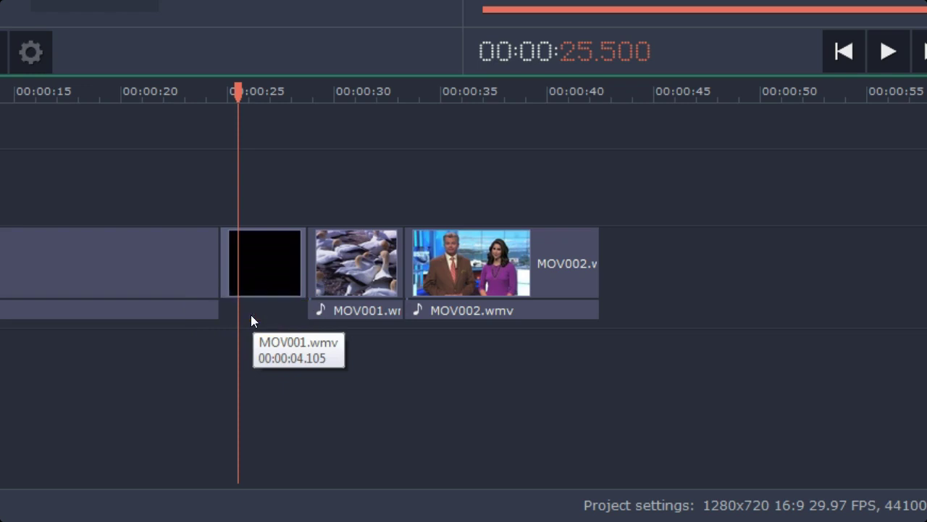
pyautogui.click(351, 310)
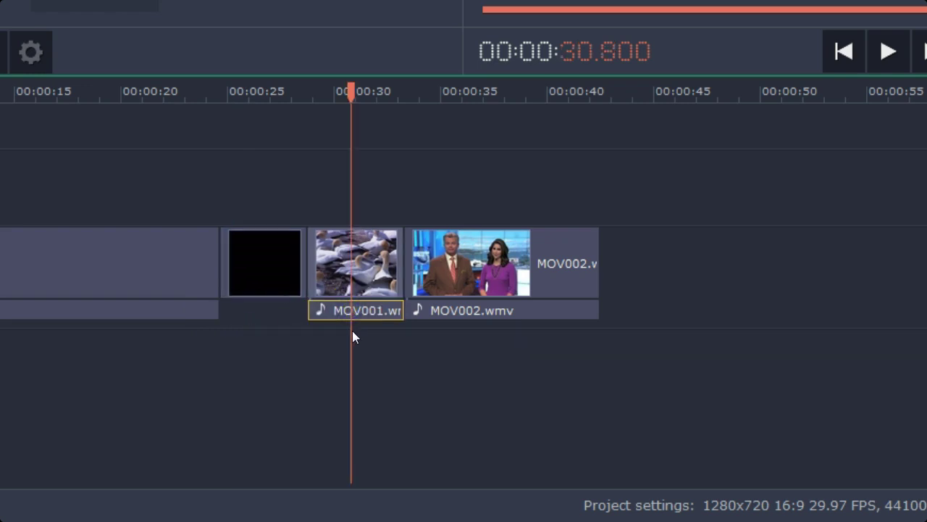
pyautogui.press('Delete')
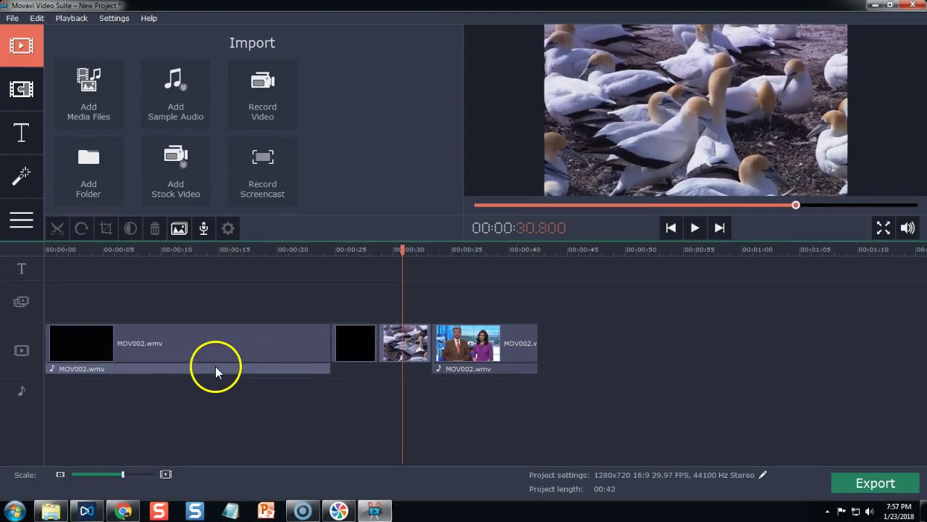
# Check the two MOV001 clips and move the playhead to the cut between the horses and the birds, at about 28.4 seconds.
pyautogui.click(242, 127)
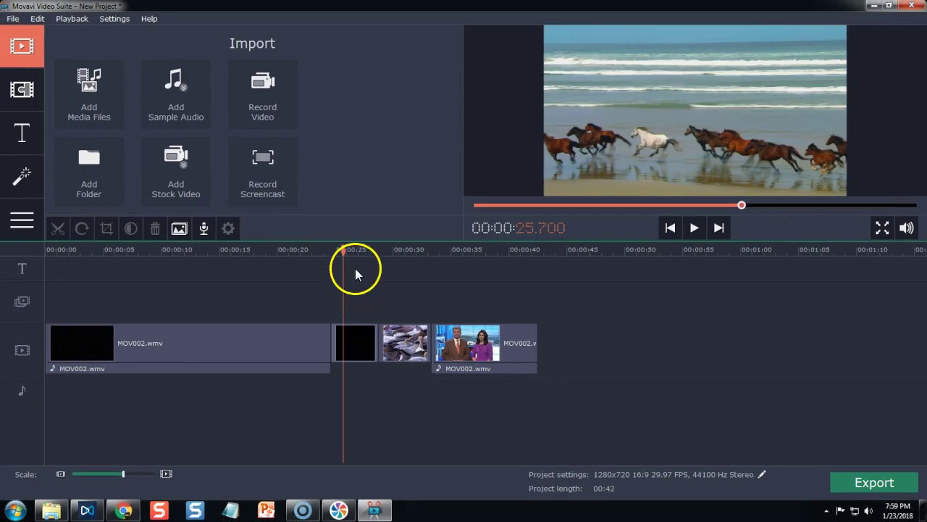
pyautogui.click(357, 339)
pyautogui.click(406, 349)
pyautogui.moveTo(408, 254); pyautogui.dragTo(387, 249)
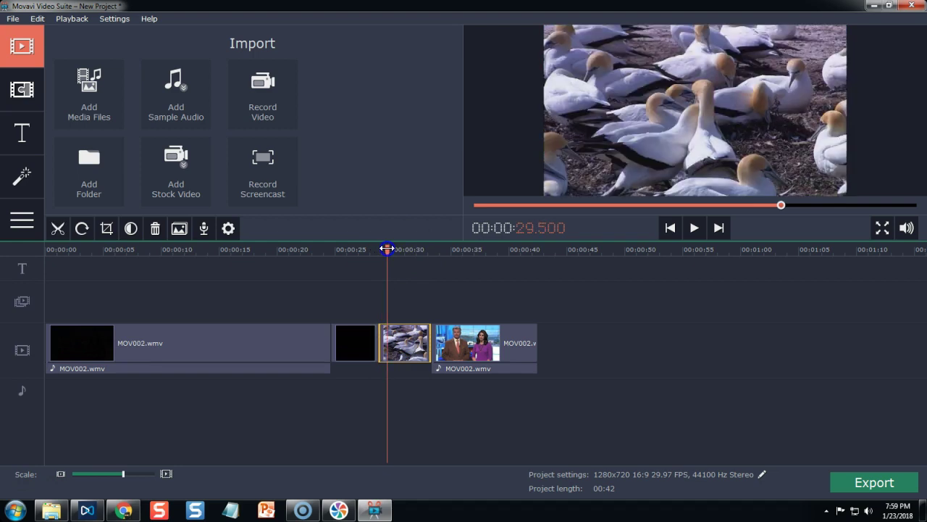
pyautogui.moveTo(384, 250); pyautogui.dragTo(375, 250)
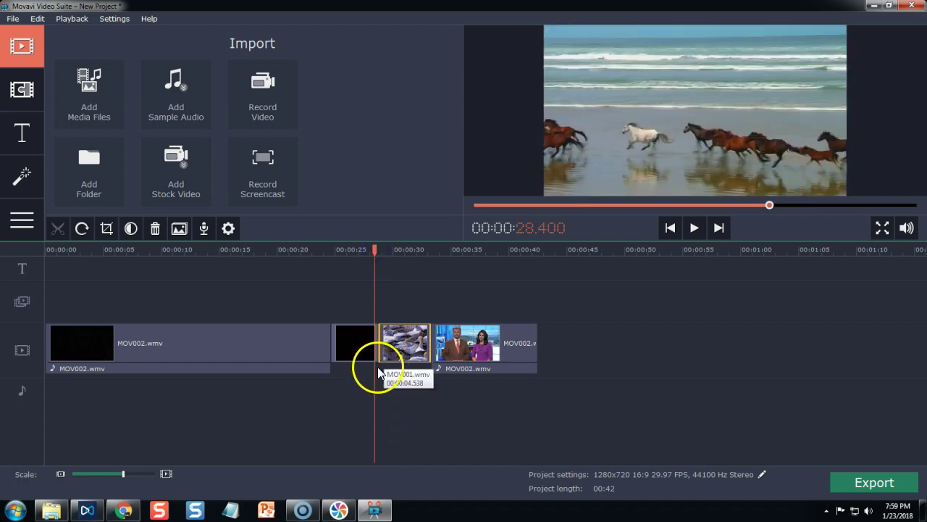
# Add a Crossfade transition from the Fade category between the two MOV001 clips.
pyautogui.click(23, 91)
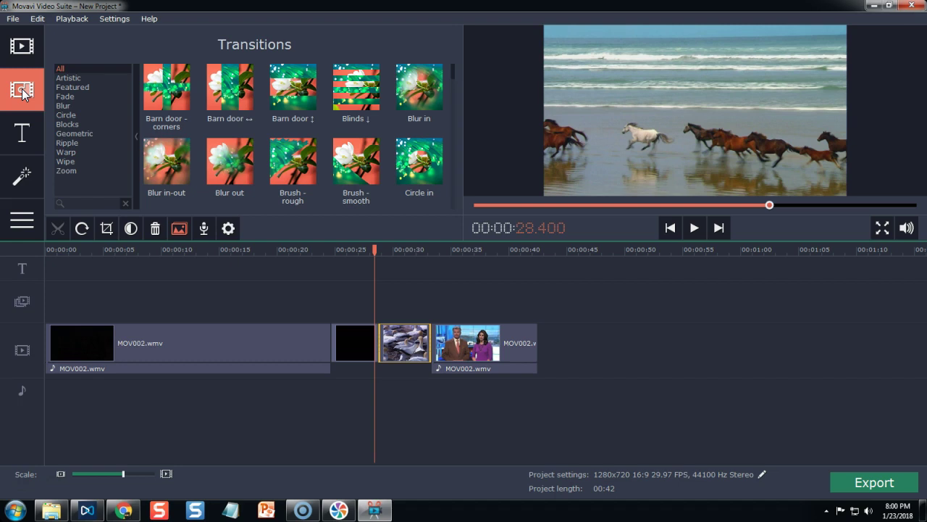
pyautogui.click(65, 96)
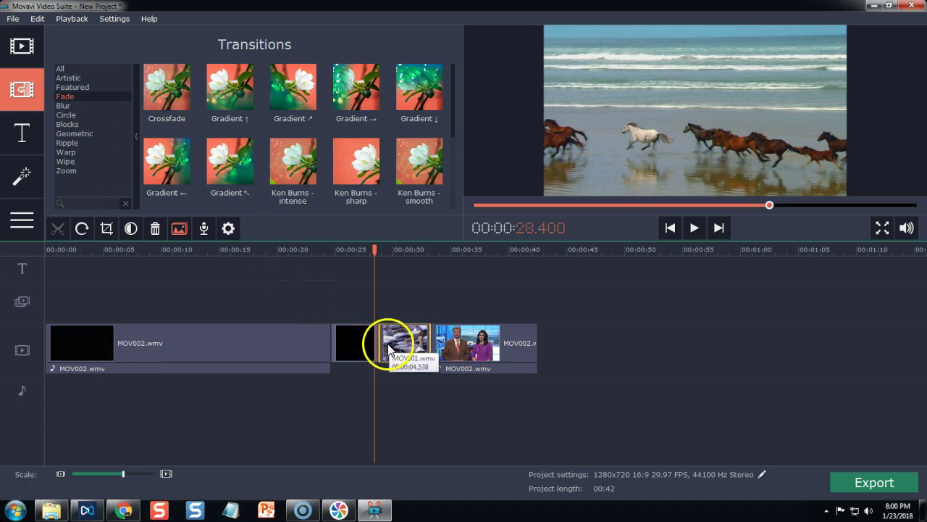
pyautogui.click(165, 87)
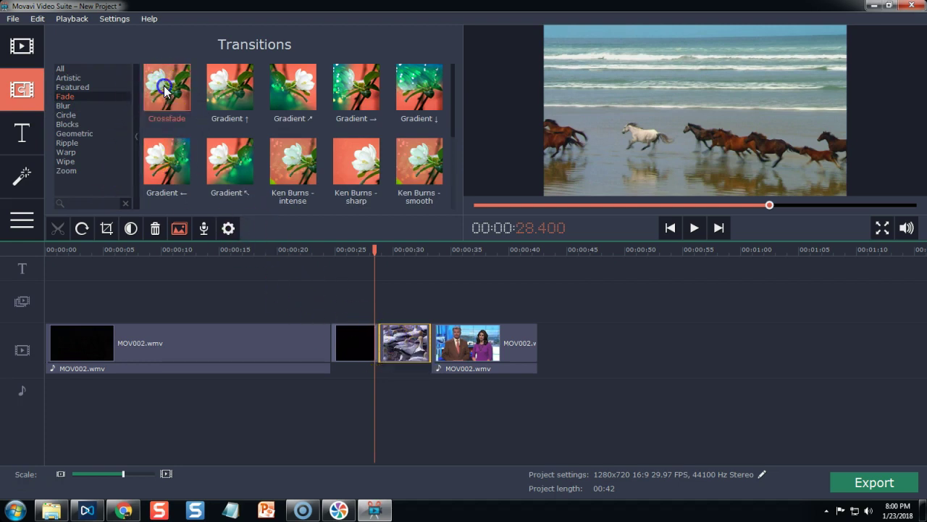
pyautogui.moveTo(165, 86); pyautogui.dragTo(376, 338)
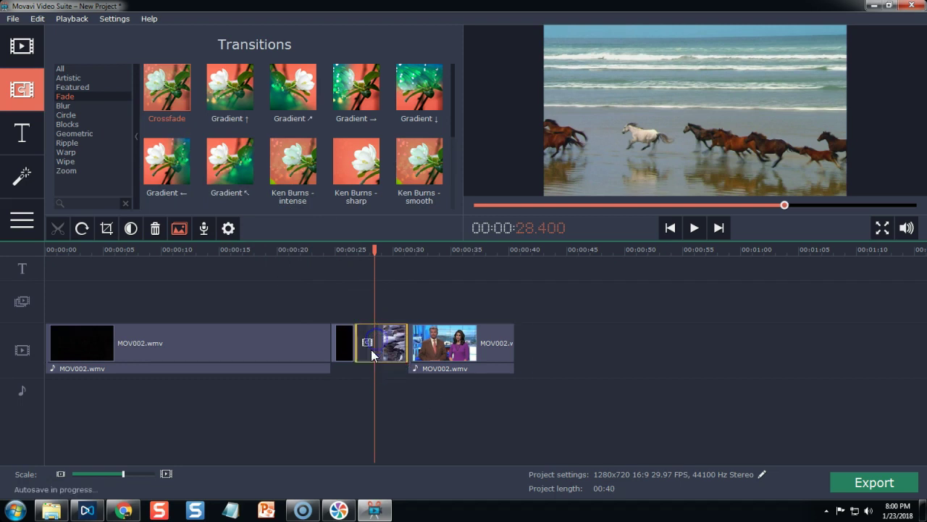
# Preview the crossfade by playing from about 25.6 seconds through the transition into the birds clip.
pyautogui.click(375, 252)
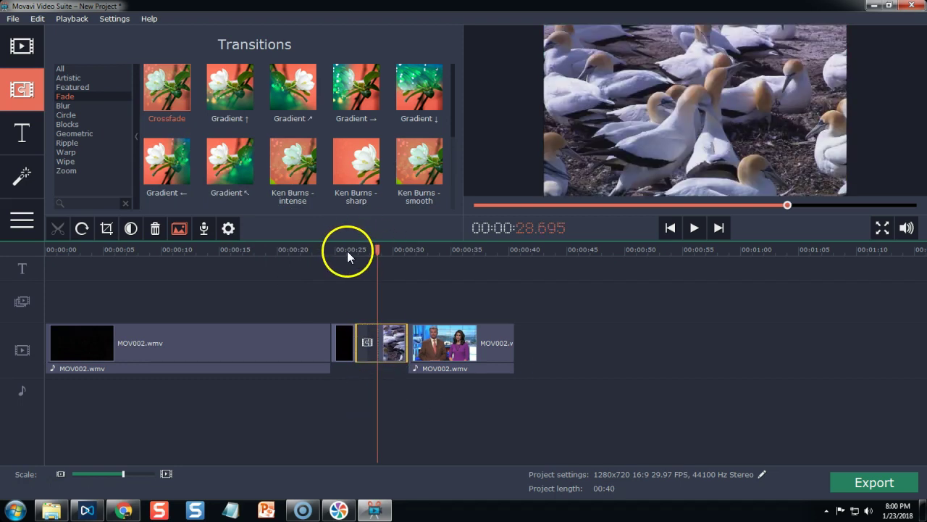
pyautogui.click(343, 250)
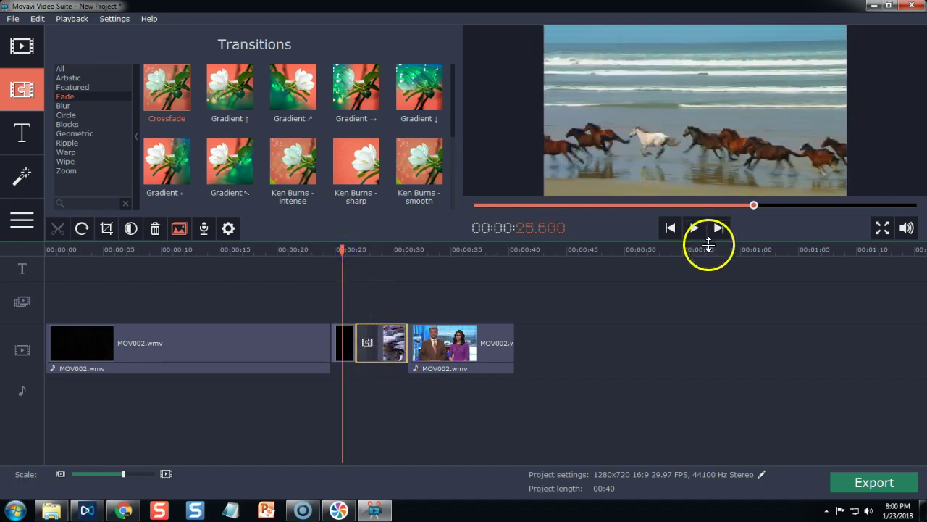
pyautogui.press('space')
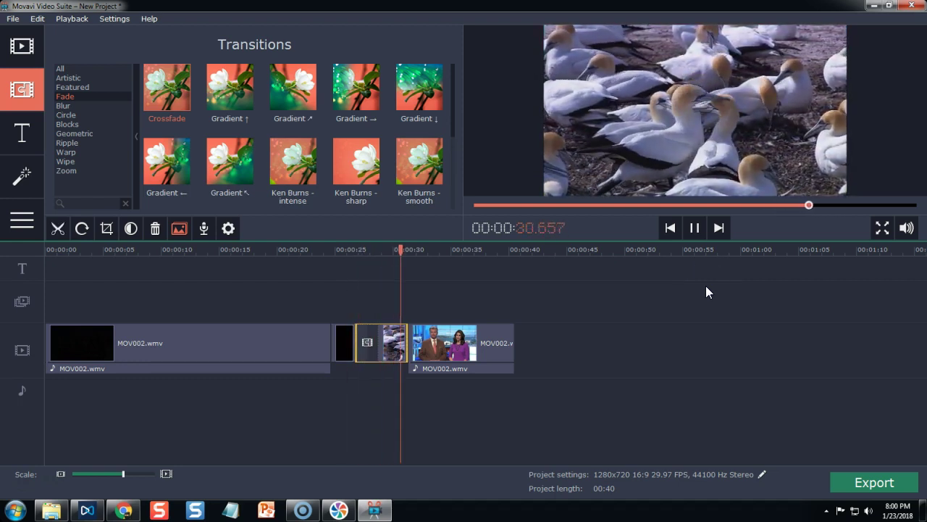
pyautogui.click(323, 324)
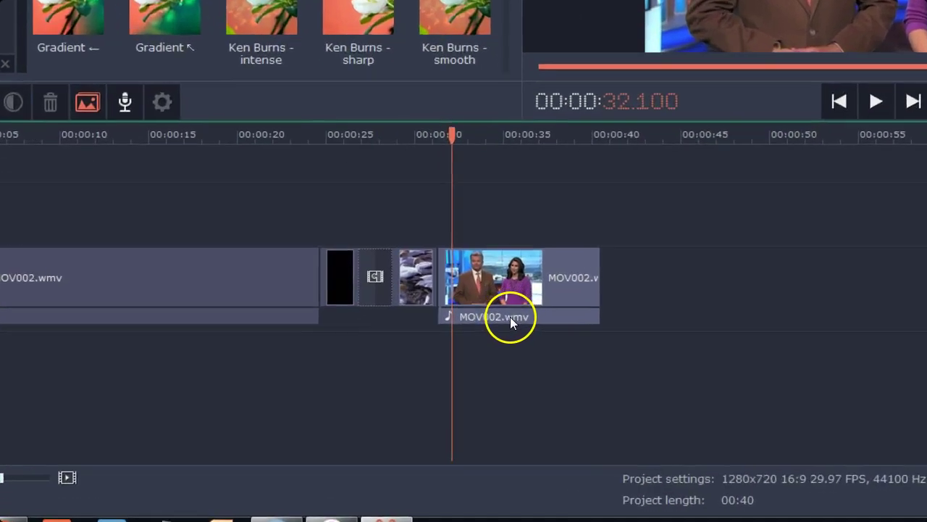
# Move the closing MOV002 clip's audio onto its own track and extend its start back to the end of the opening clip.
pyautogui.click(456, 369)
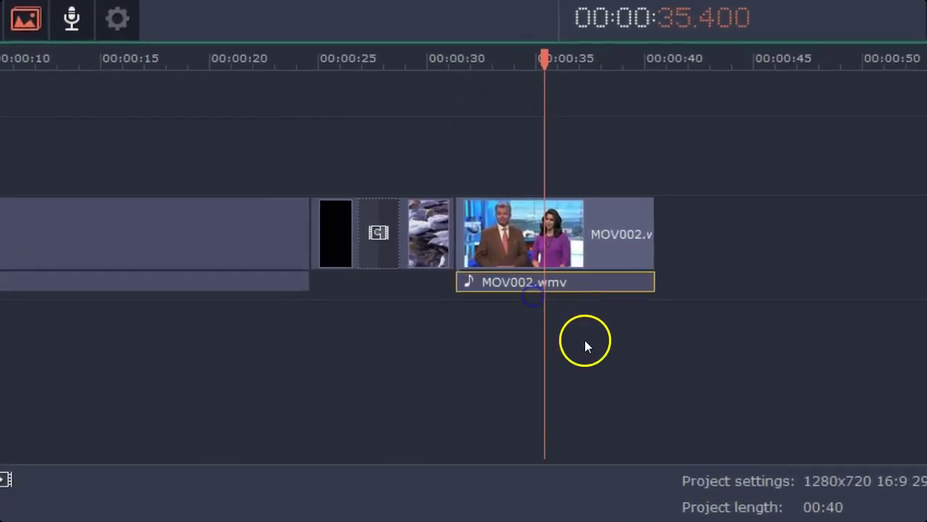
pyautogui.moveTo(525, 281); pyautogui.dragTo(533, 332)
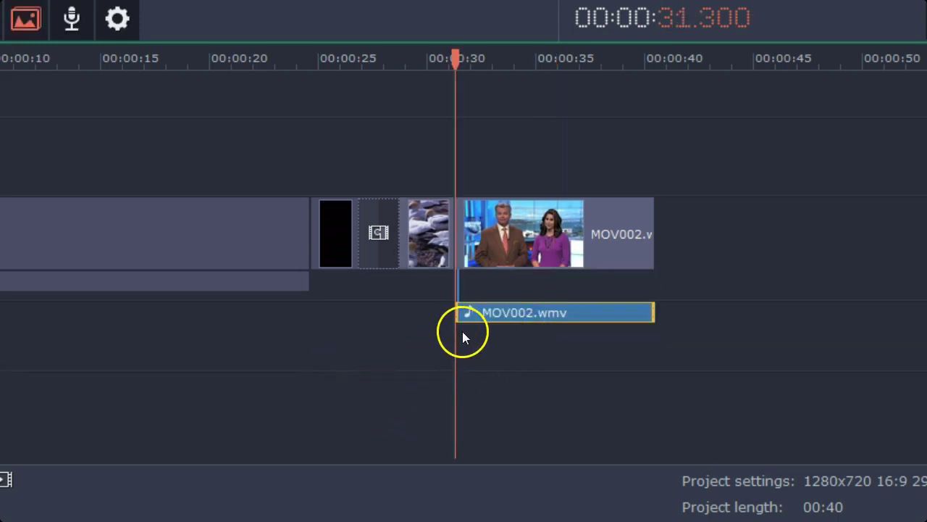
pyautogui.moveTo(460, 316); pyautogui.dragTo(320, 325)
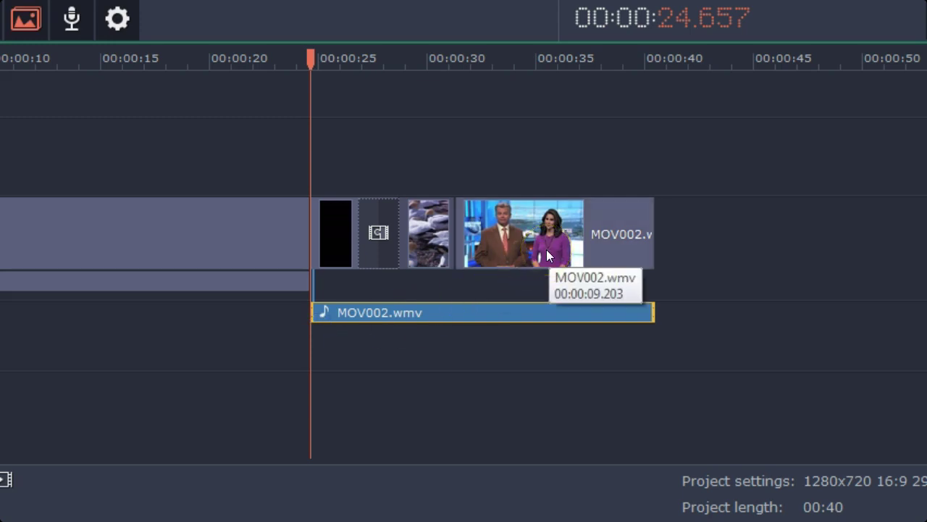
# Play the extended audio under the MOV001 clips into the anchors clip, stop playback and select the anchors video clip.
pyautogui.press('space')
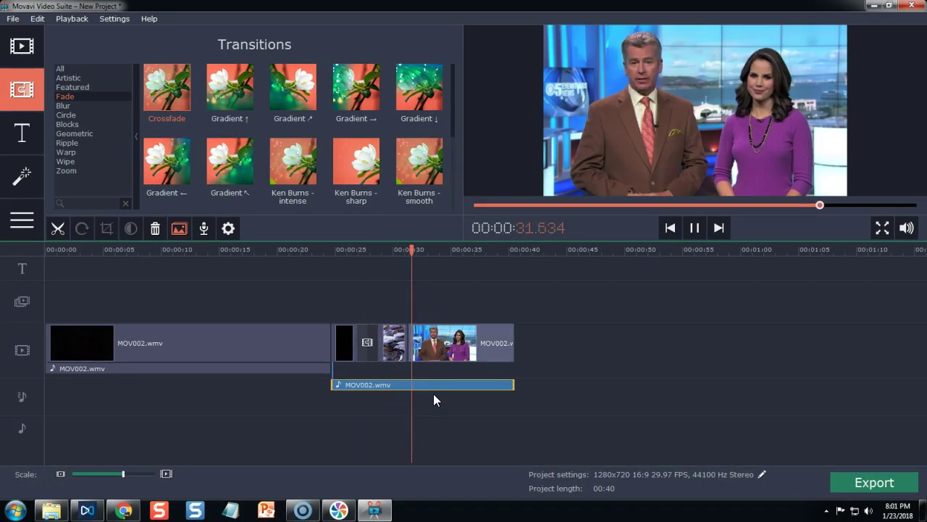
pyautogui.press('space')
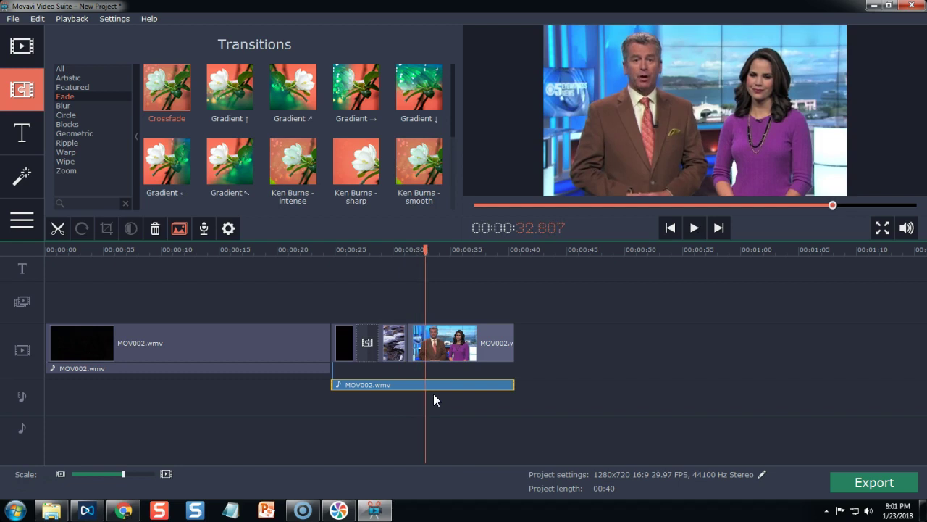
pyautogui.click(490, 340)
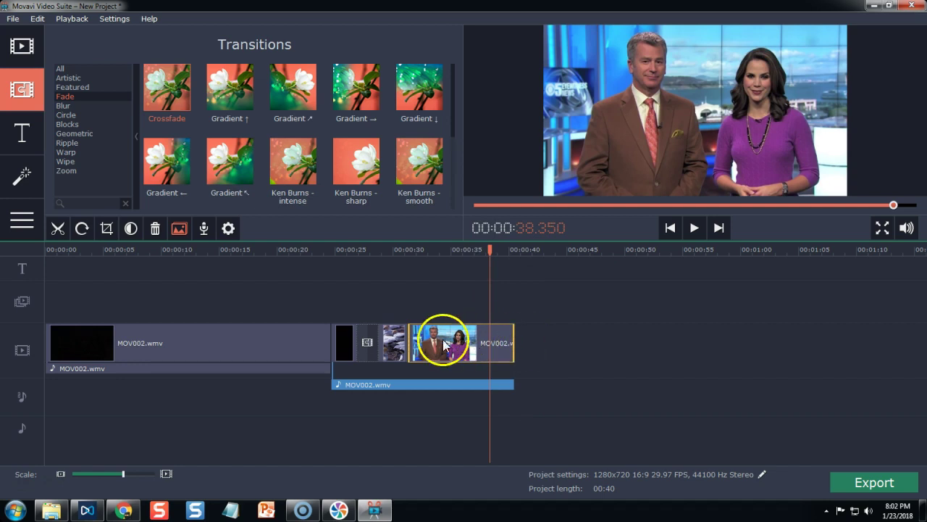
# Browse the title styles, preview a few scrolling ones and place a Scroll ↑ title directly after the anchors clip.
pyautogui.click(21, 137)
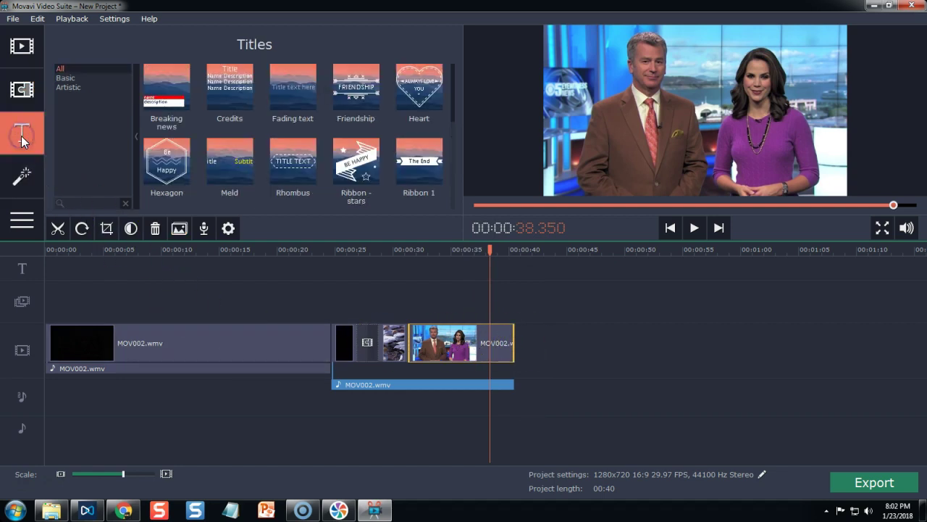
pyautogui.click(23, 137)
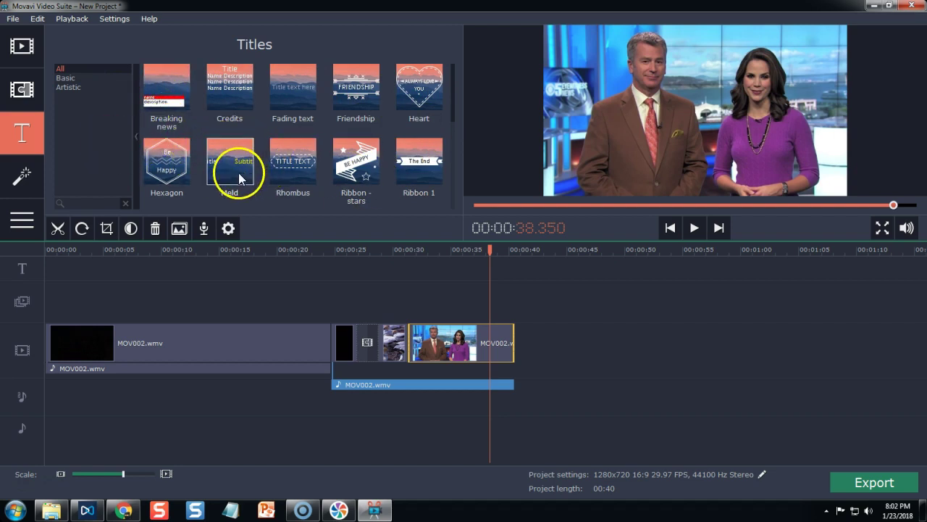
pyautogui.scroll(-2, 418, 121)
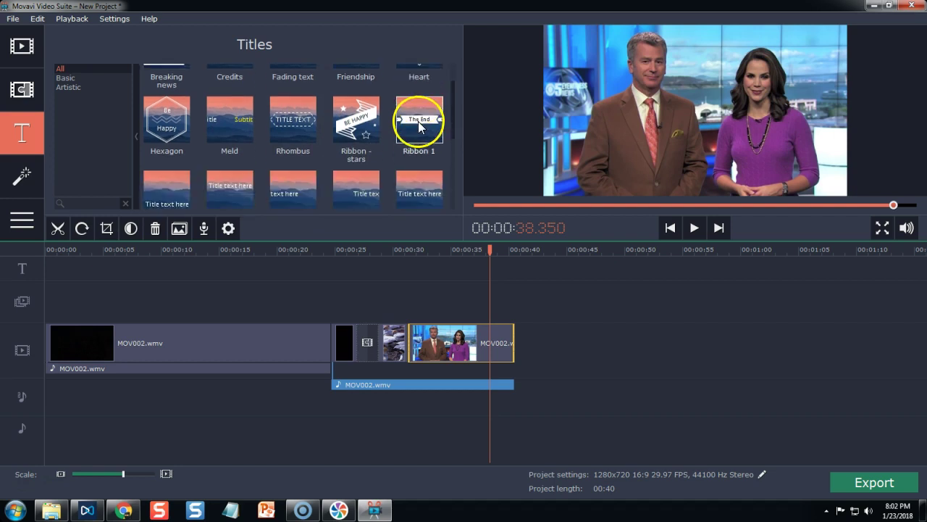
pyautogui.scroll(-1, 415, 179)
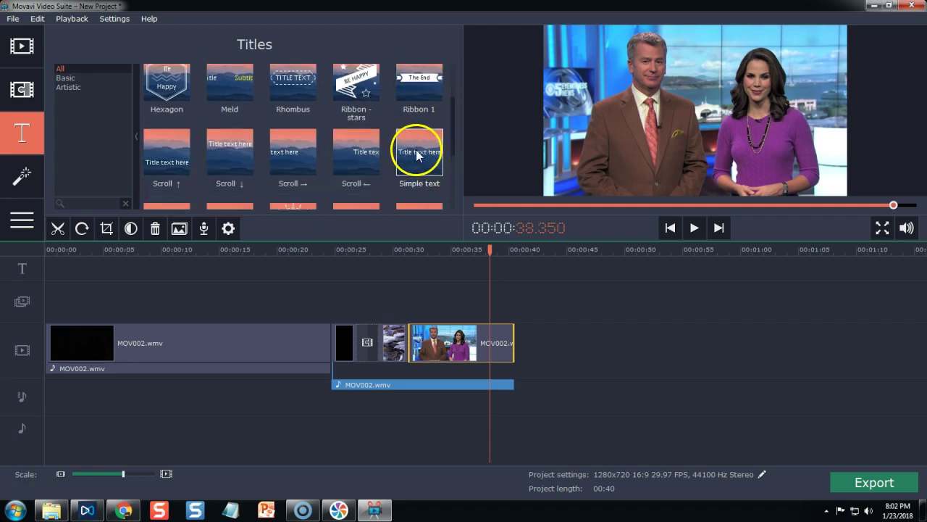
pyautogui.click(421, 154)
pyautogui.click(361, 153)
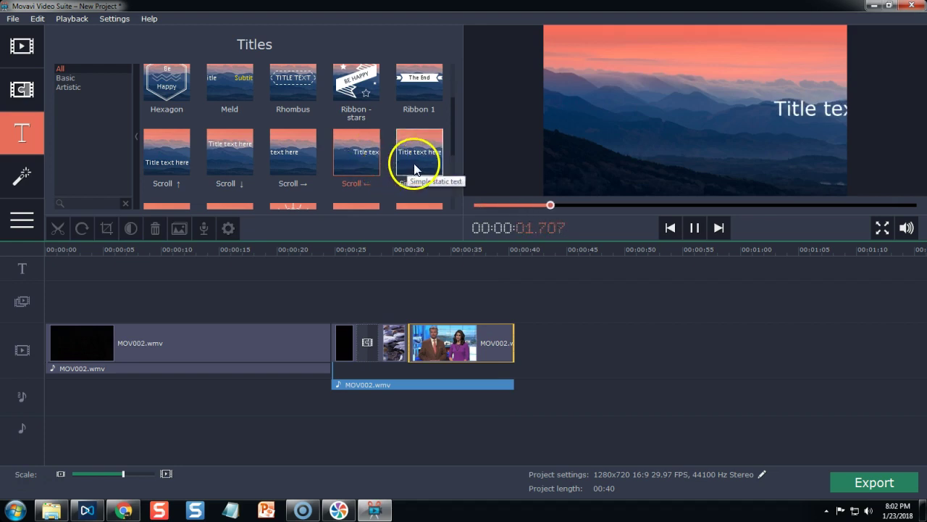
pyautogui.scroll(-1, 240, 150)
pyautogui.click(187, 144)
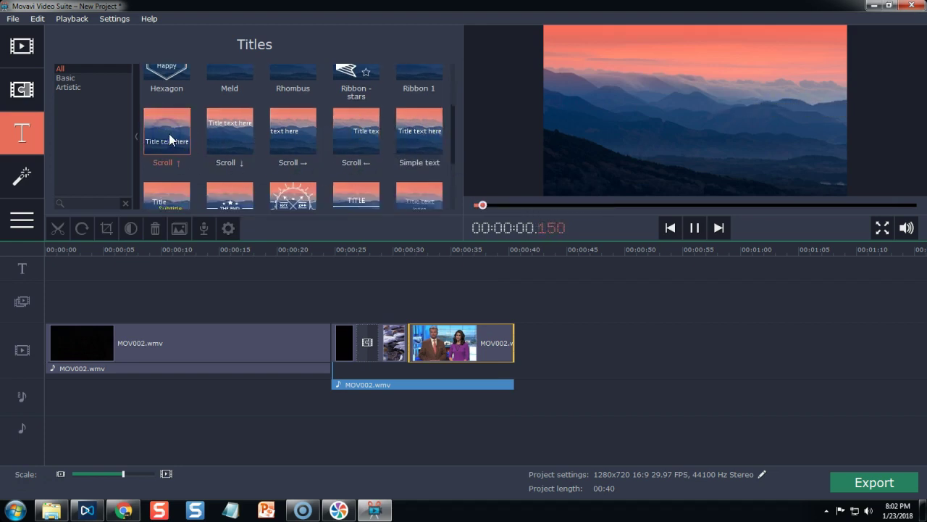
pyautogui.moveTo(170, 125); pyautogui.dragTo(558, 362)
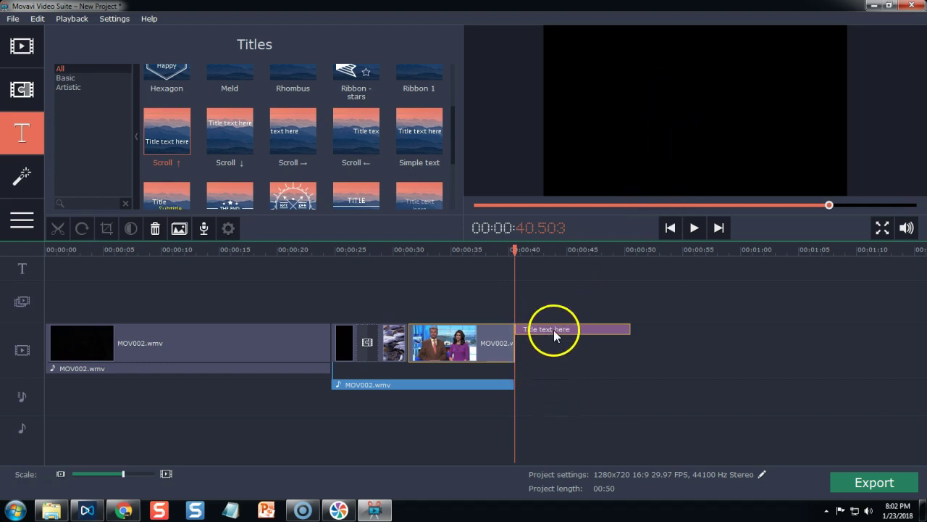
# Replace the closing title's text with "The End" and "Thanks!", separated by three blank lines.
pyautogui.doubleClick(550, 328)
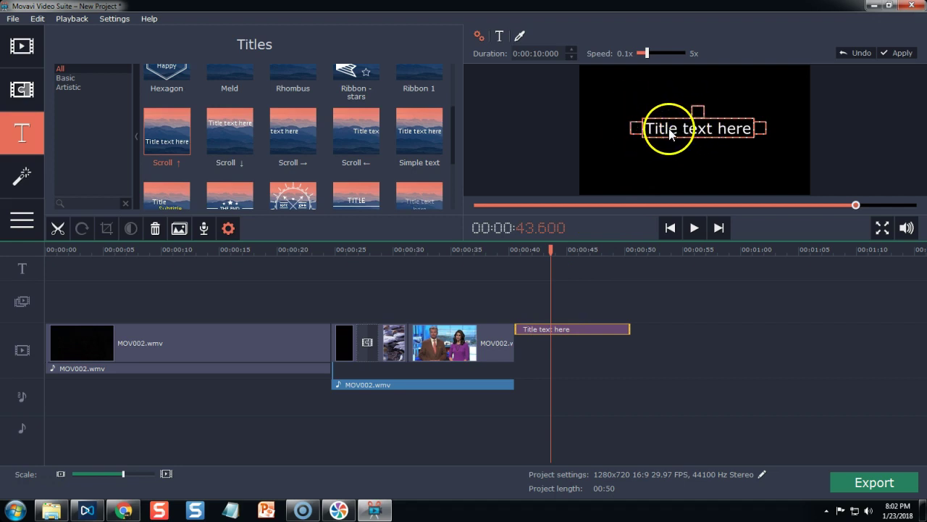
pyautogui.moveTo(662, 129); pyautogui.dragTo(746, 134)
pyautogui.write('T')
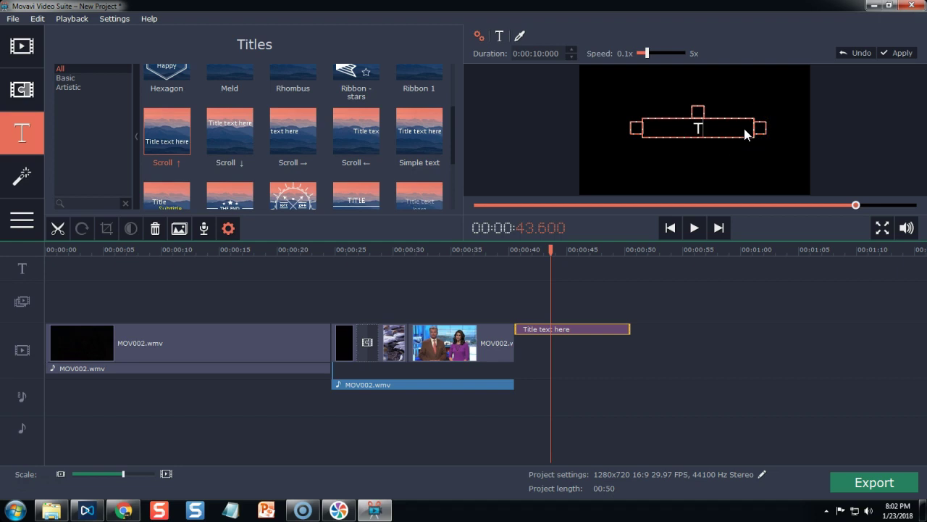
pyautogui.write('he End')
pyautogui.press('Return')
pyautogui.press('Return')
pyautogui.press('Return')
pyautogui.press('Return')
pyautogui.write('Thank')
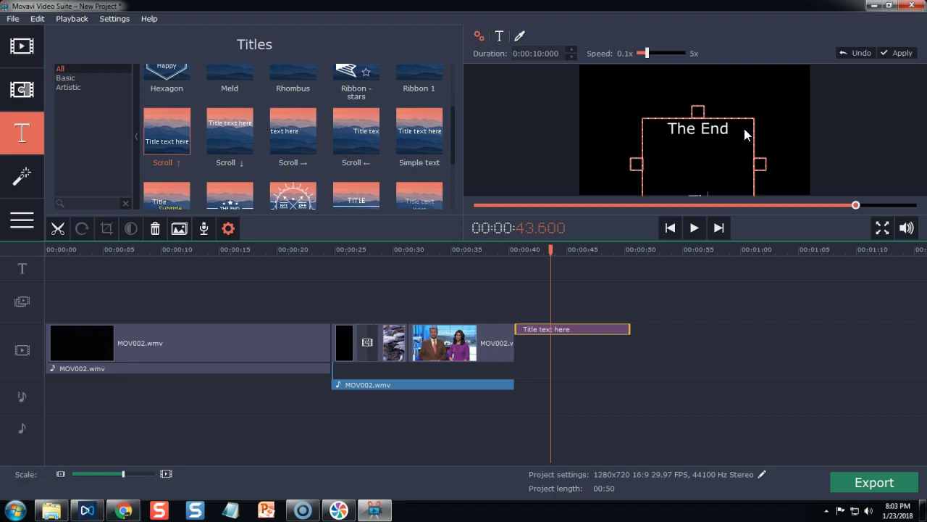
pyautogui.click(736, 171)
pyautogui.click(605, 372)
# Play the closing title to check its upward scroll, and stop at about 46 seconds.
pyautogui.click(494, 265)
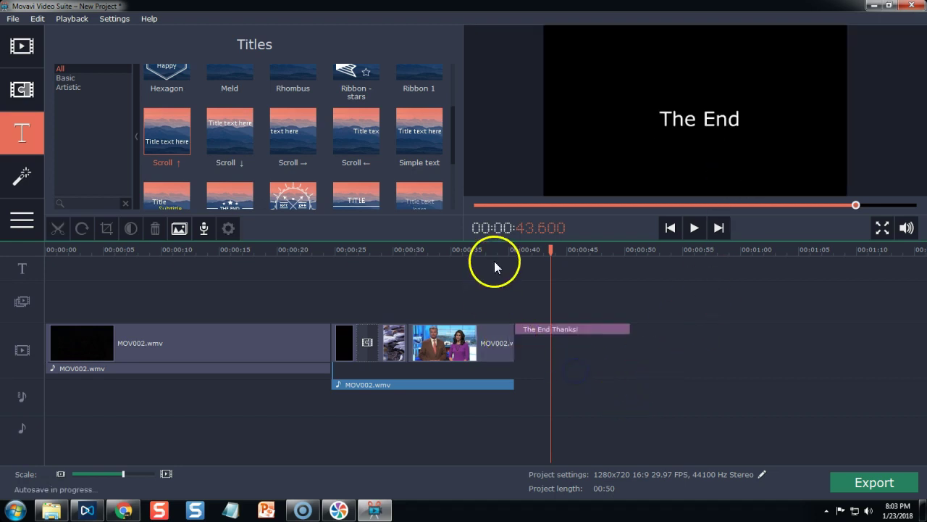
pyautogui.press('space')
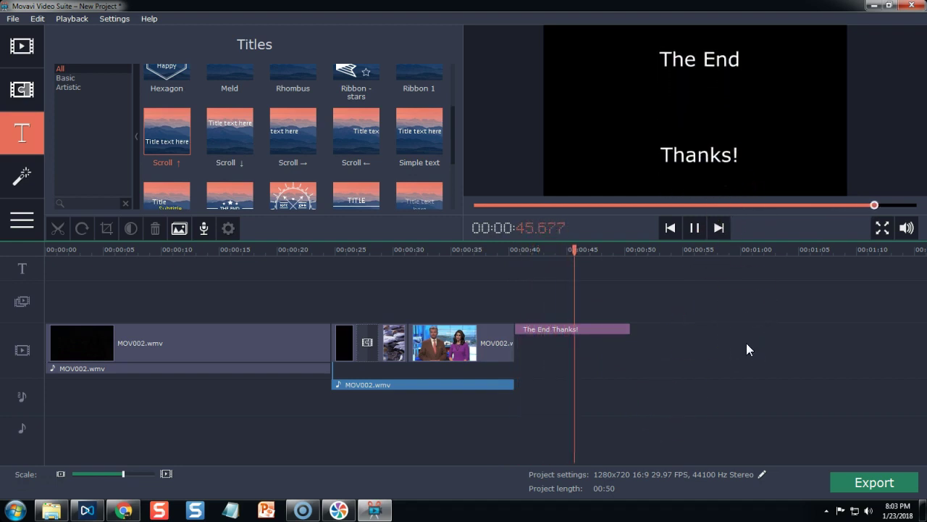
pyautogui.press('space')
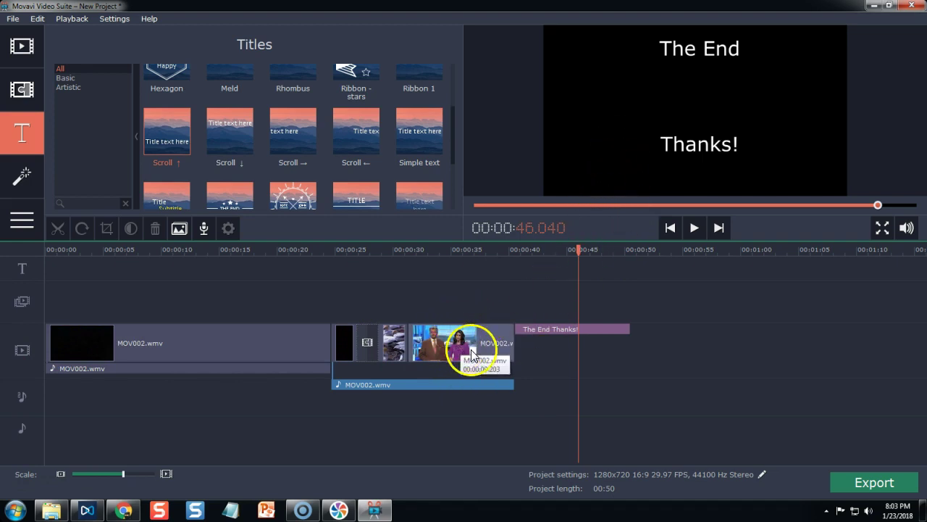
# Move the "The End Thanks!" title from the video track to the title track, over the final clips.
pyautogui.click(557, 330)
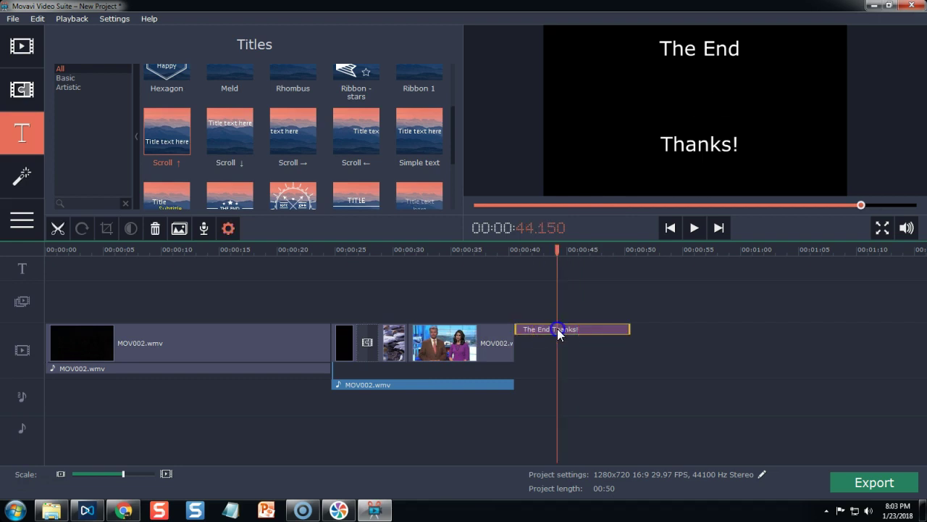
pyautogui.moveTo(557, 330); pyautogui.dragTo(435, 273)
pyautogui.click(454, 339)
pyautogui.click(450, 263)
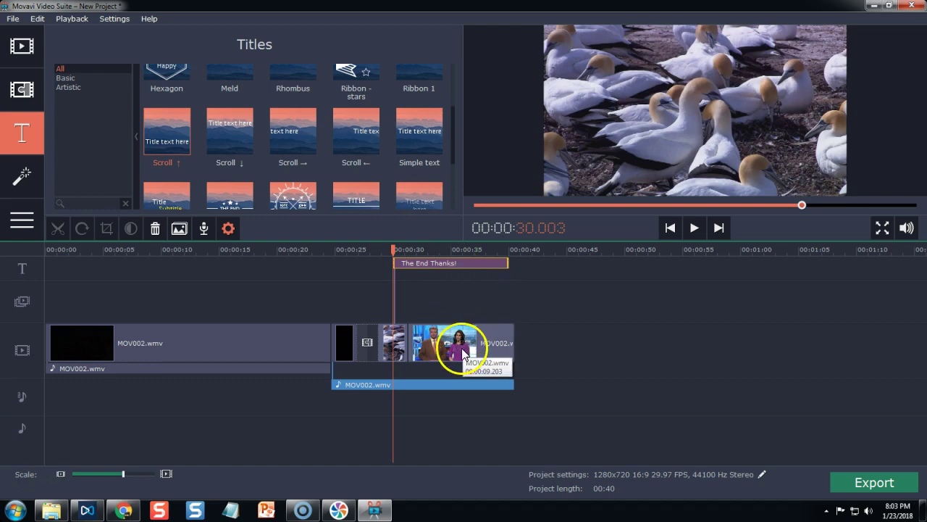
pyautogui.click(444, 265)
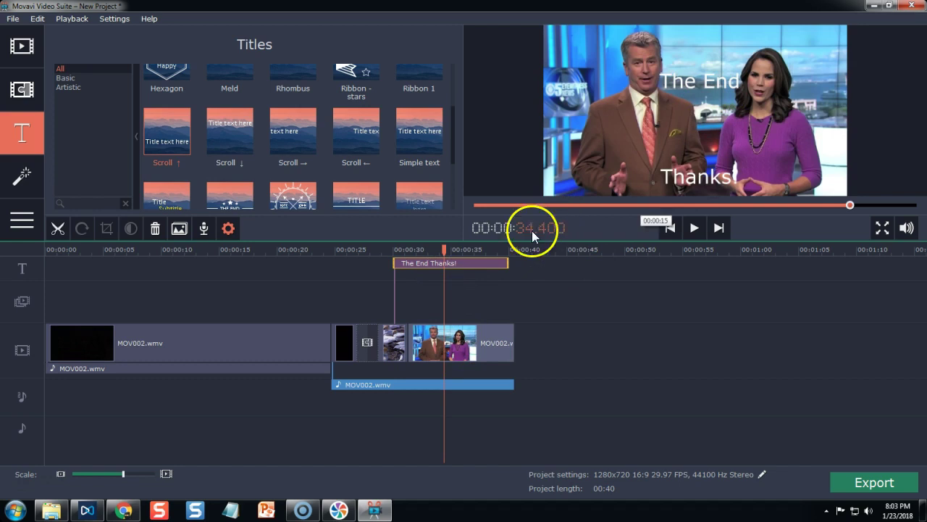
# Adjust the closing title to start at about 33.5 seconds and end with the anchors clip, and play it.
pyautogui.moveTo(476, 265)
pyautogui.mouseDown()
pyautogui.moveTo(483, 269)
pyautogui.moveTo(474, 275)
pyautogui.mouseUp()
pyautogui.moveTo(400, 264); pyautogui.dragTo(434, 262)
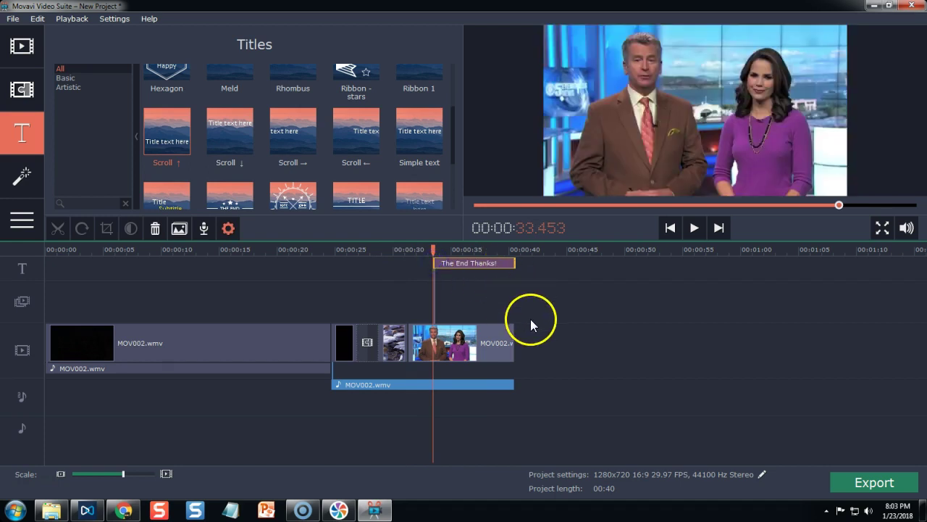
pyautogui.press('space')
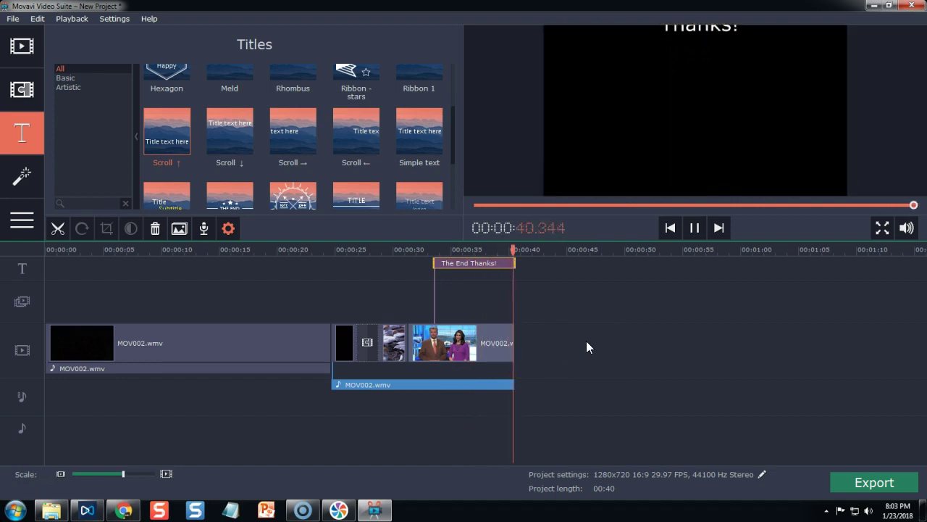
pyautogui.click(334, 515)
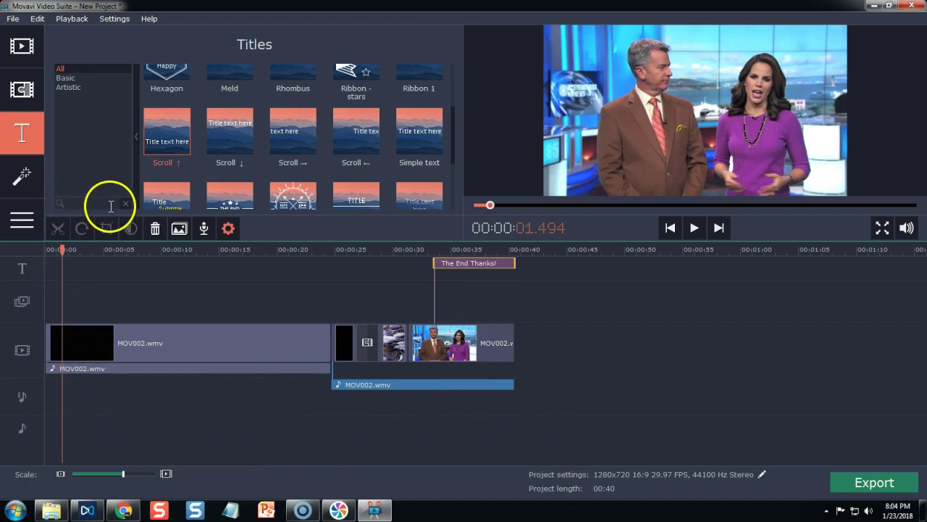
# Import the Kalimba MP3 from the Demonstration folder into the project.
pyautogui.click(25, 57)
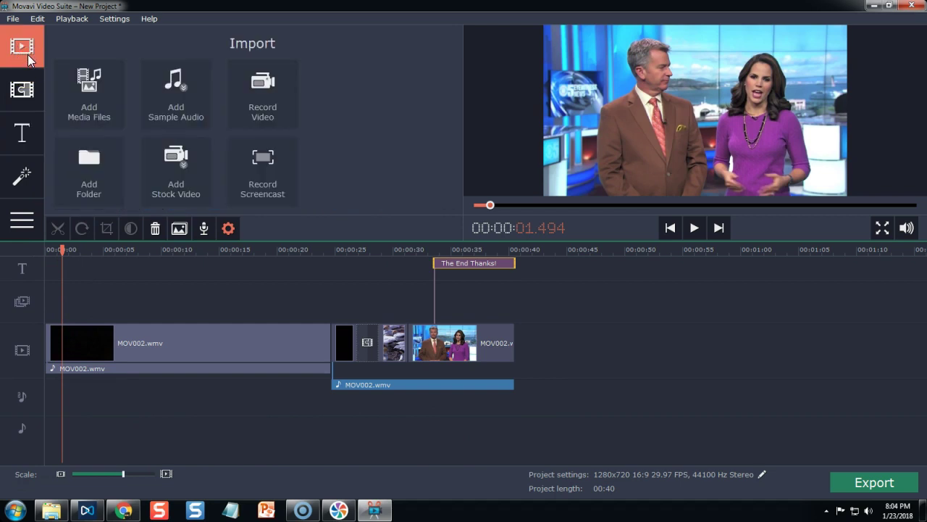
pyautogui.click(93, 99)
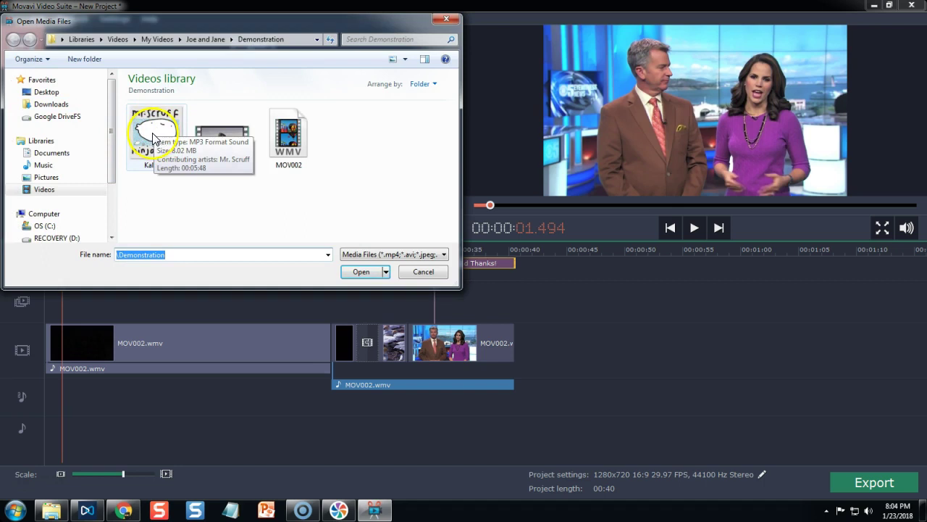
pyautogui.click(155, 135)
pyautogui.click(357, 271)
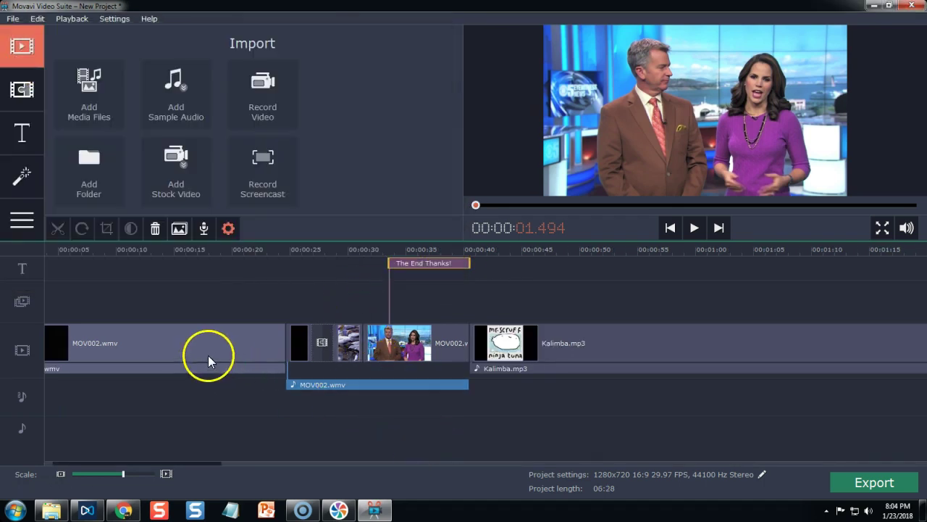
# Try to move the whole Kalimba.mp3 clip from the video track to the lower audio track, and undo the move.
pyautogui.moveTo(605, 338); pyautogui.dragTo(585, 424)
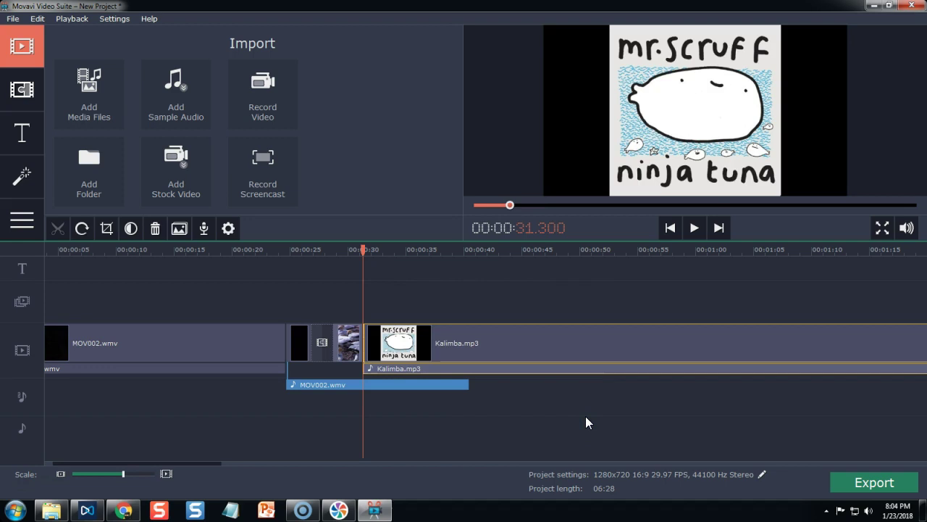
pyautogui.hotkey('ctrl', 'z')
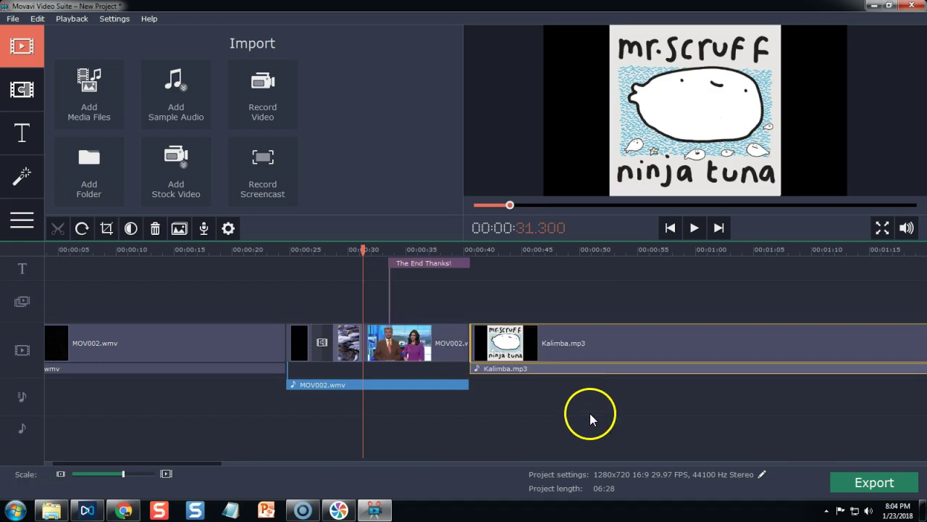
# Detach Kalimba.mp3's audio from its cover-image clip and place it on the lowest audio track, starting at about 36.4 seconds.
pyautogui.click(590, 340)
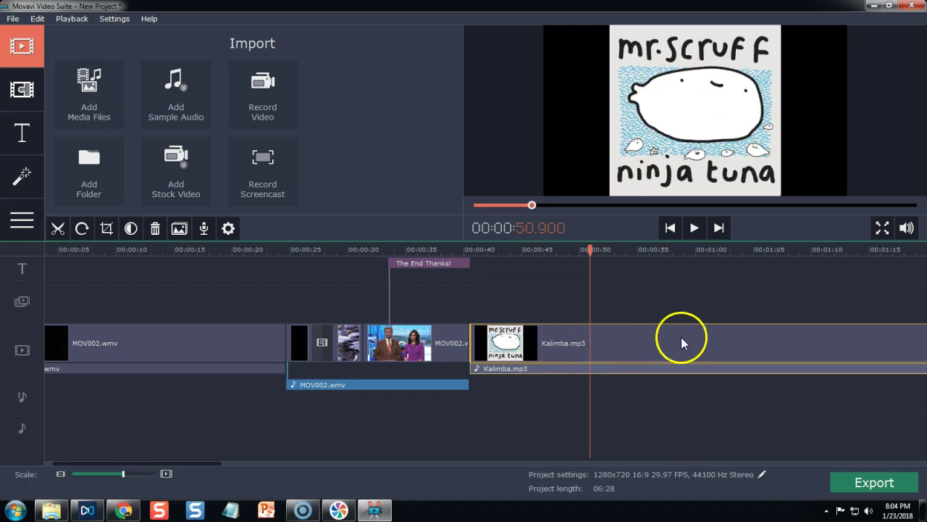
pyautogui.click(596, 342)
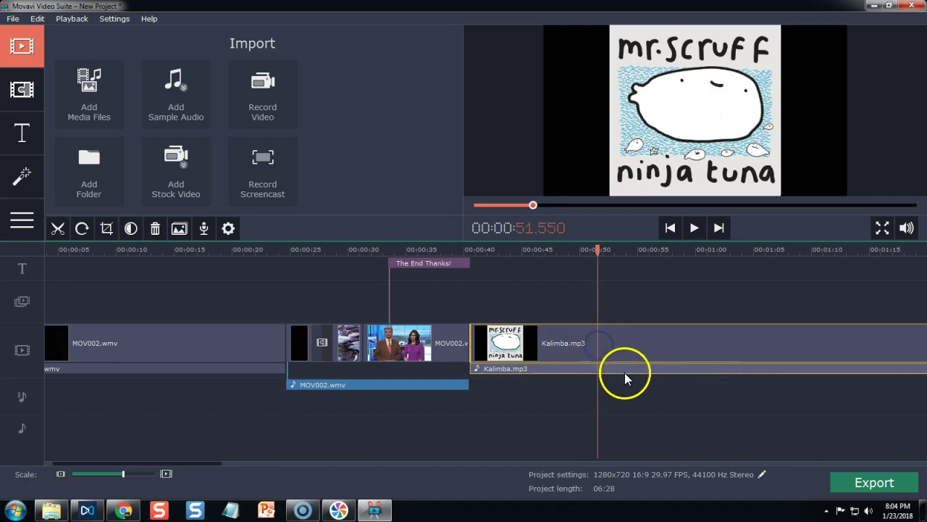
pyautogui.click(622, 370)
pyautogui.moveTo(541, 367); pyautogui.dragTo(545, 381)
pyautogui.moveTo(549, 433); pyautogui.dragTo(492, 432)
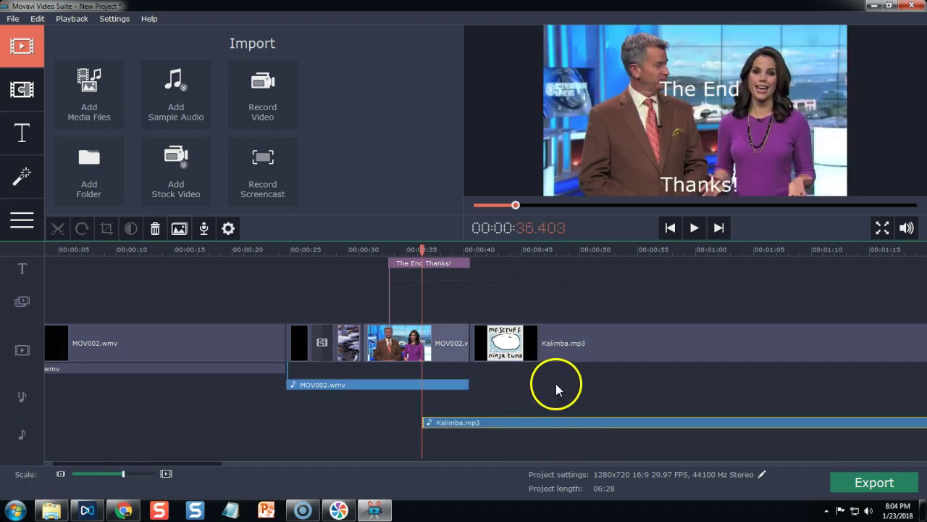
# Delete the leftover Kalimba cover-image clip from the video track and move the Kalimba audio to the start of the timeline.
pyautogui.click(588, 342)
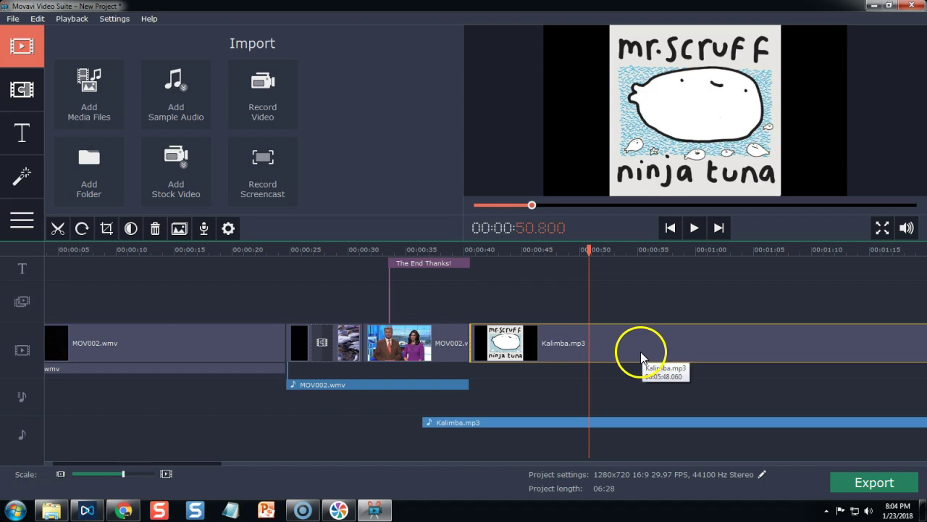
pyautogui.press('Delete')
pyautogui.moveTo(550, 423); pyautogui.dragTo(116, 430)
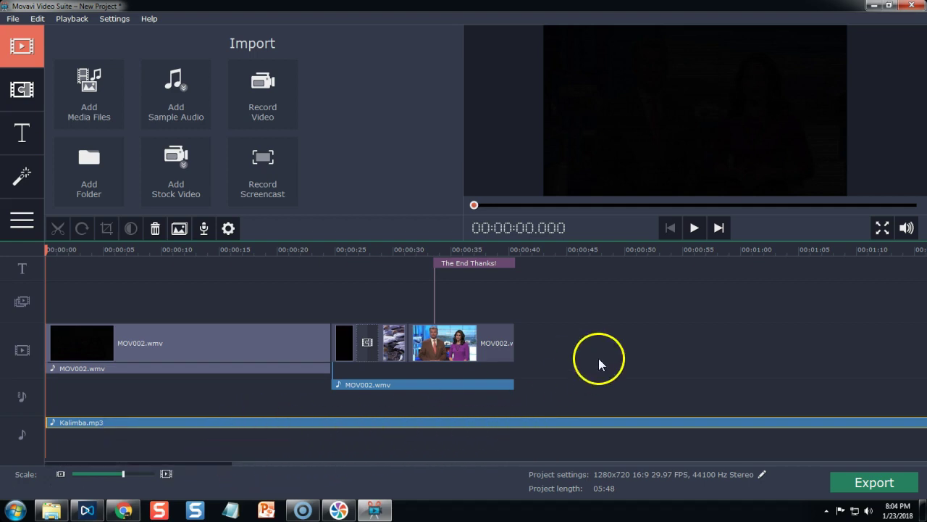
# Split the Kalimba audio at 40.5 seconds, where the video ends, and delete the part beyond it.
pyautogui.click(514, 250)
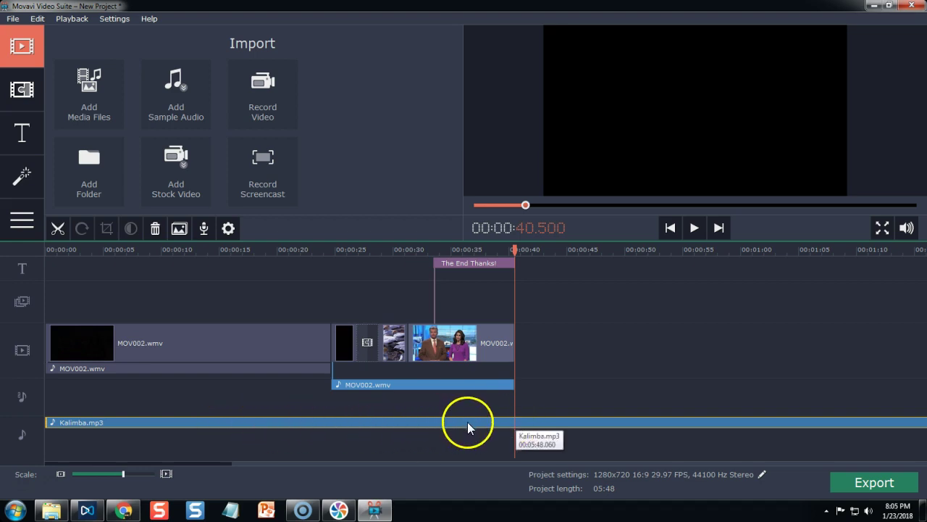
pyautogui.click(60, 229)
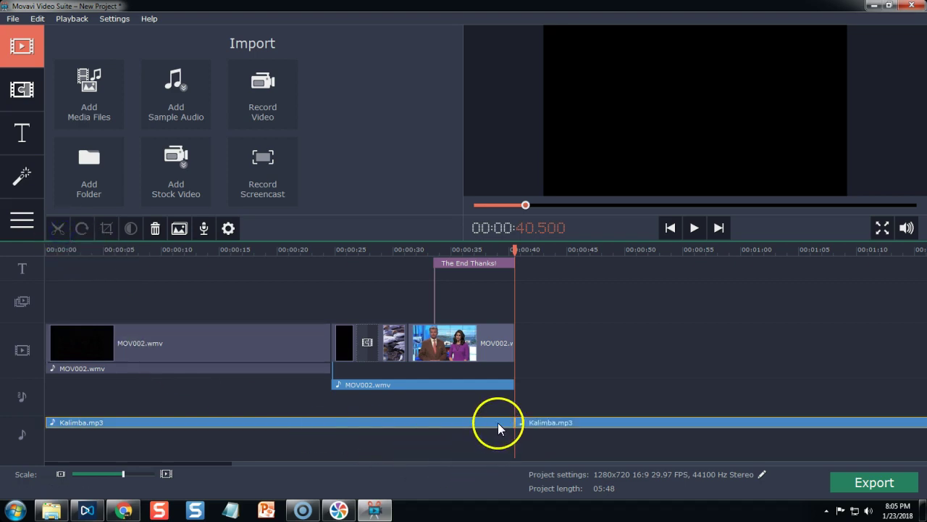
pyautogui.click(577, 423)
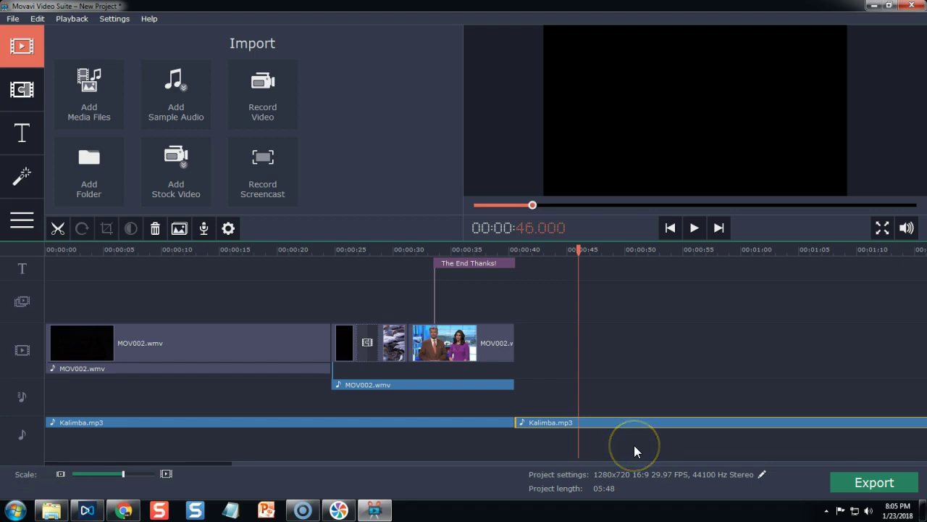
pyautogui.press('Delete')
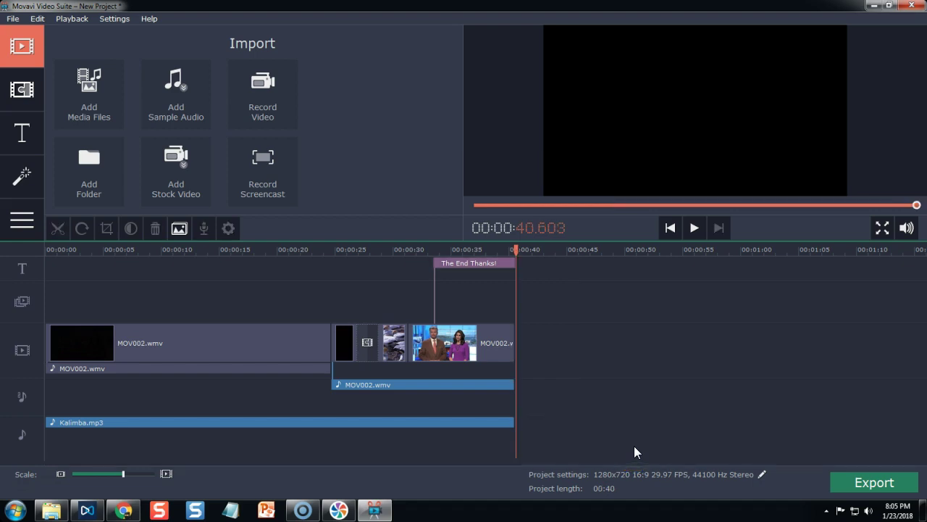
# Return the playhead to the start and play the opening with the Kalimba music, stopping at about 5 seconds.
pyautogui.click(497, 423)
pyautogui.click(515, 422)
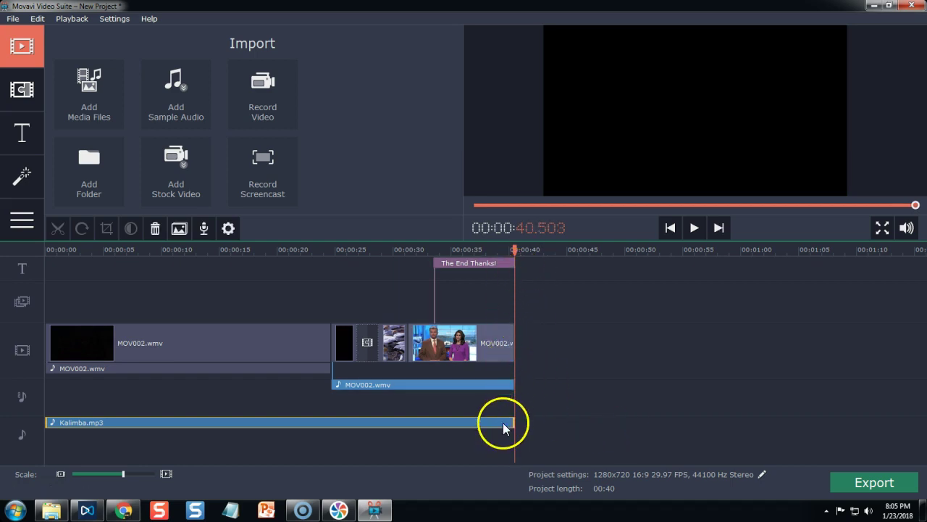
pyautogui.moveTo(517, 253); pyautogui.dragTo(56, 263)
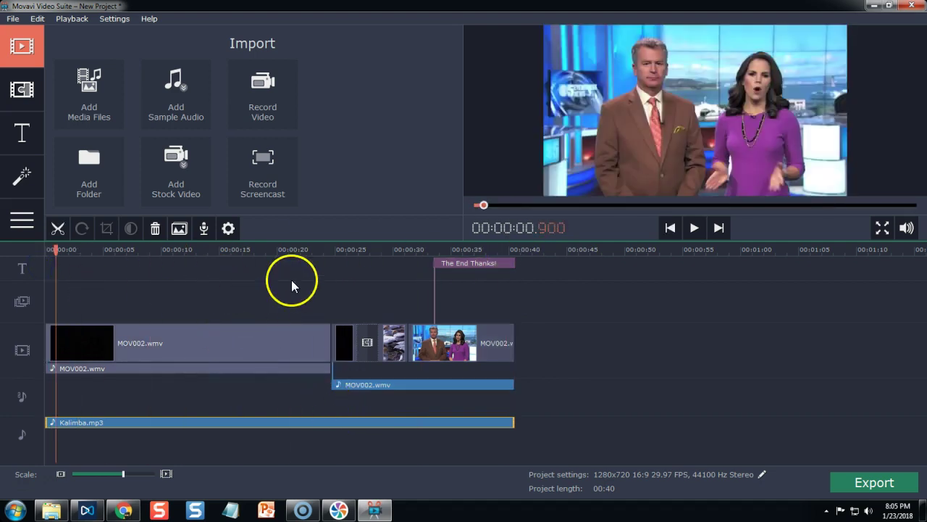
pyautogui.moveTo(58, 250); pyautogui.dragTo(42, 255)
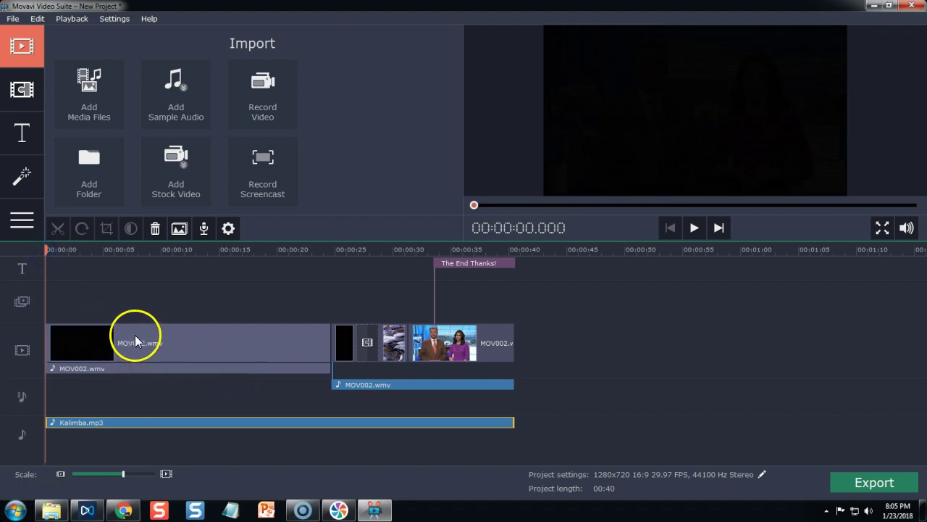
pyautogui.press('space')
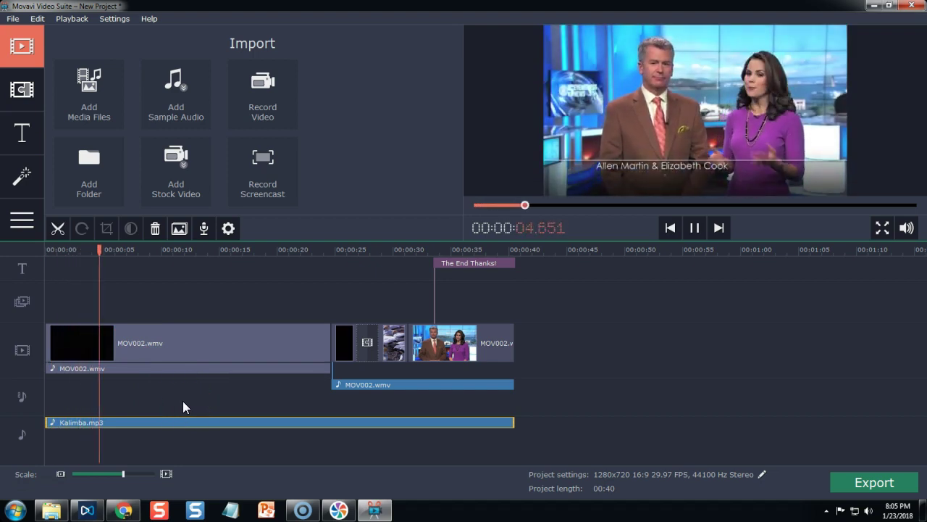
pyautogui.press('space')
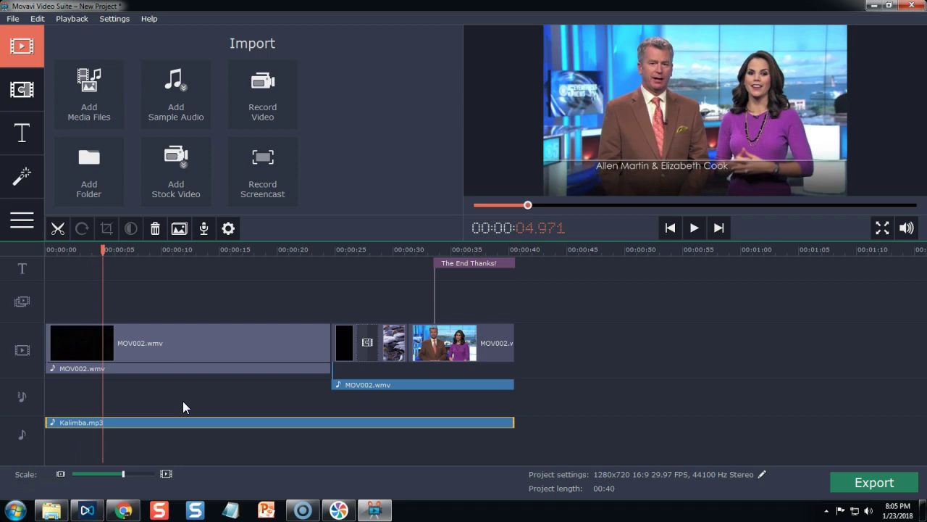
# Open the Kalimba audio clip's properties and set its volume to 10%, after first trying 50%.
pyautogui.click(179, 420)
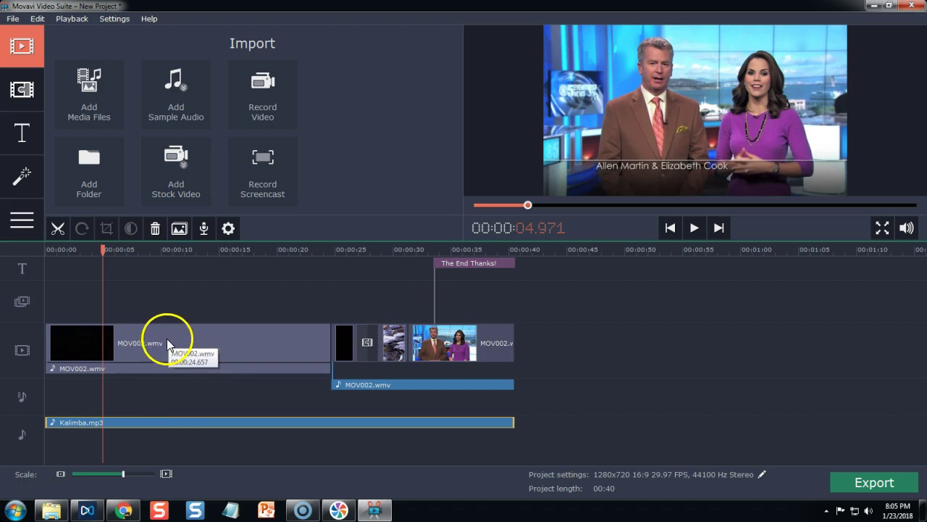
pyautogui.doubleClick(141, 421)
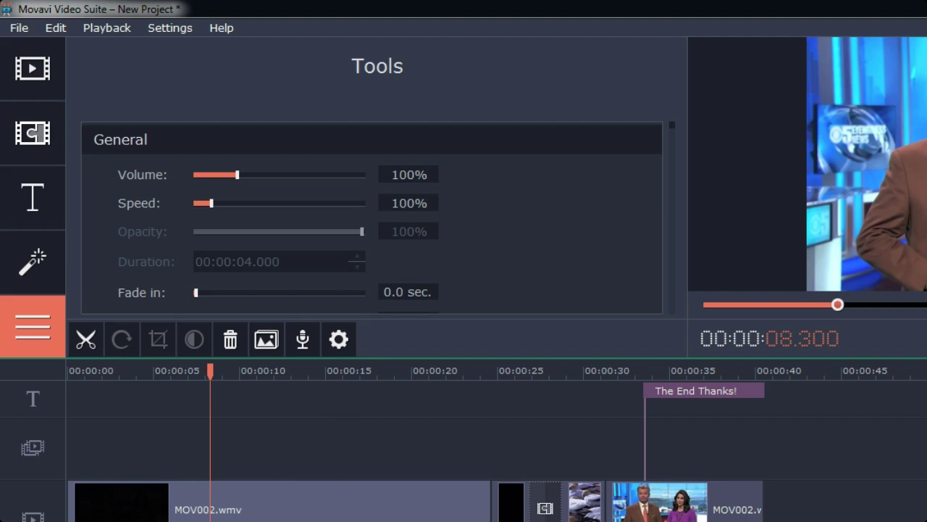
pyautogui.moveTo(237, 174)
pyautogui.moveTo(237, 176); pyautogui.dragTo(217, 178)
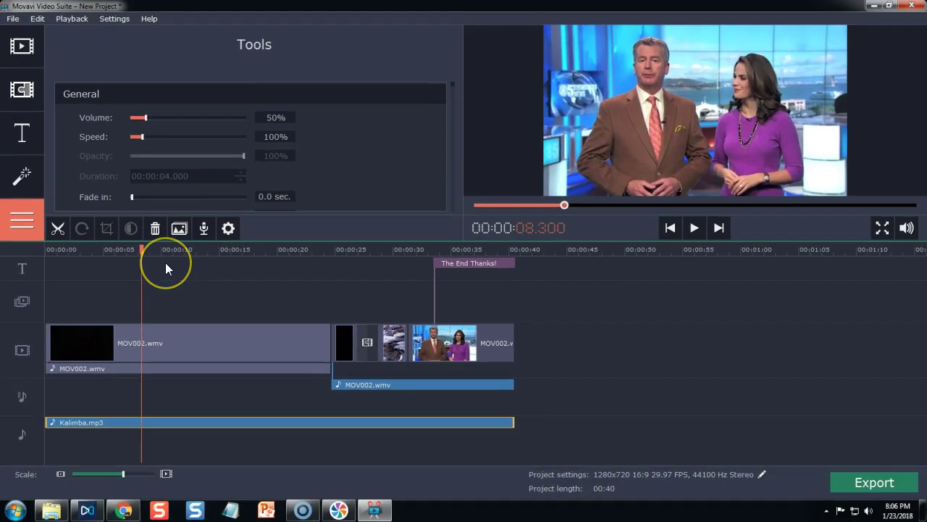
pyautogui.click(198, 292)
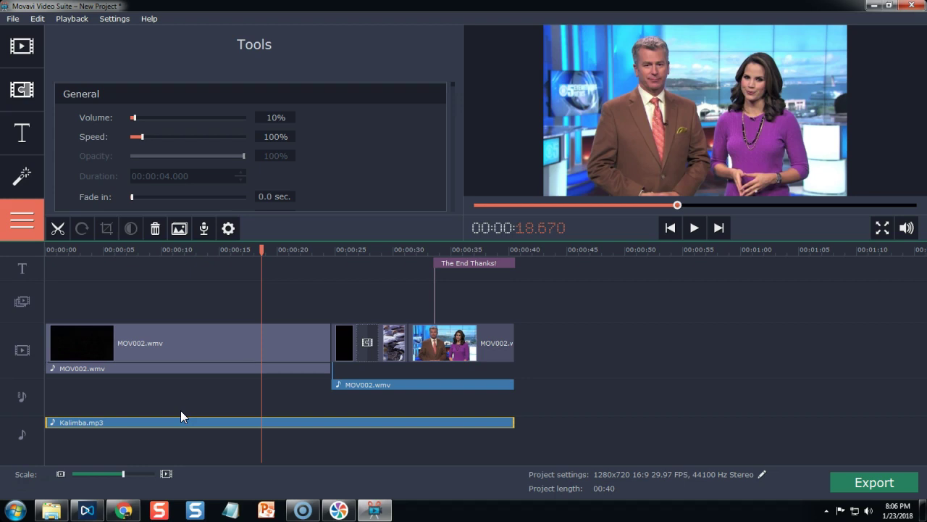
# Save the project as "Demo Project" in the Demonstration folder of the Videos library.
pyautogui.click(13, 18)
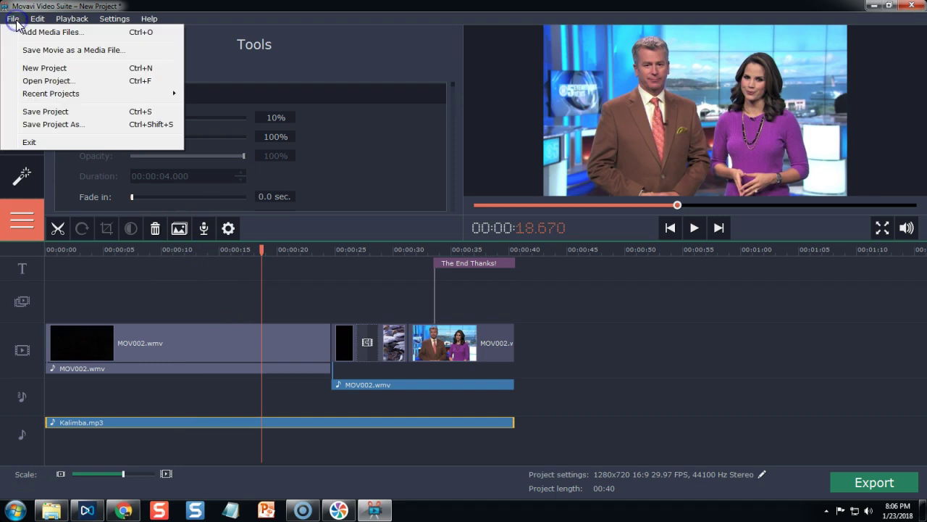
pyautogui.click(52, 124)
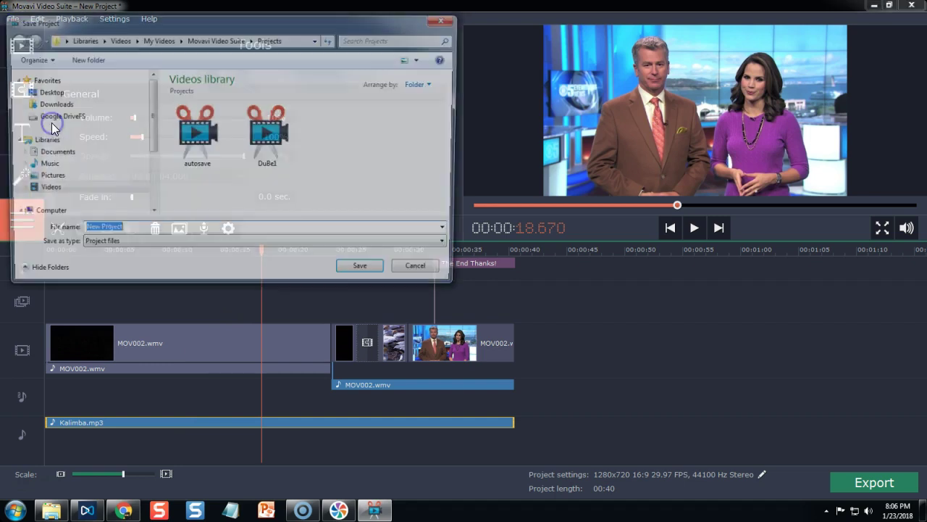
pyautogui.click(43, 189)
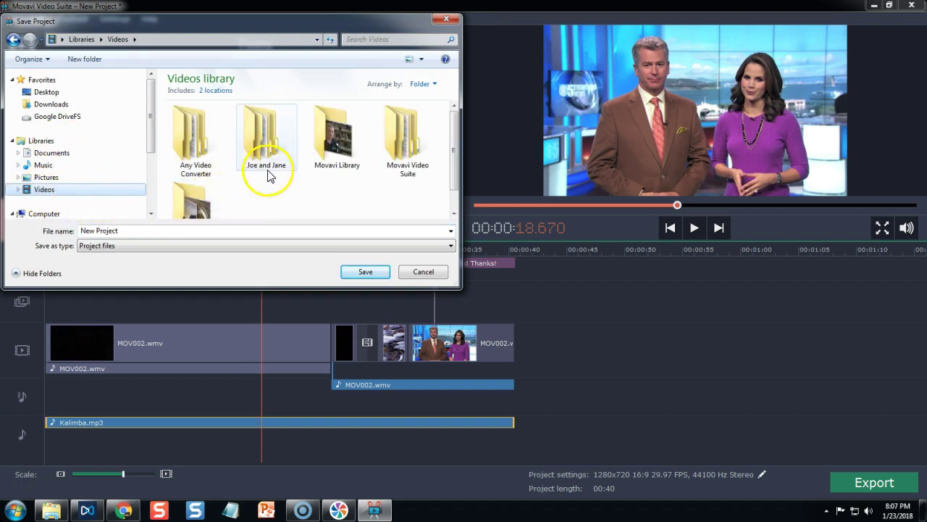
pyautogui.doubleClick(266, 139)
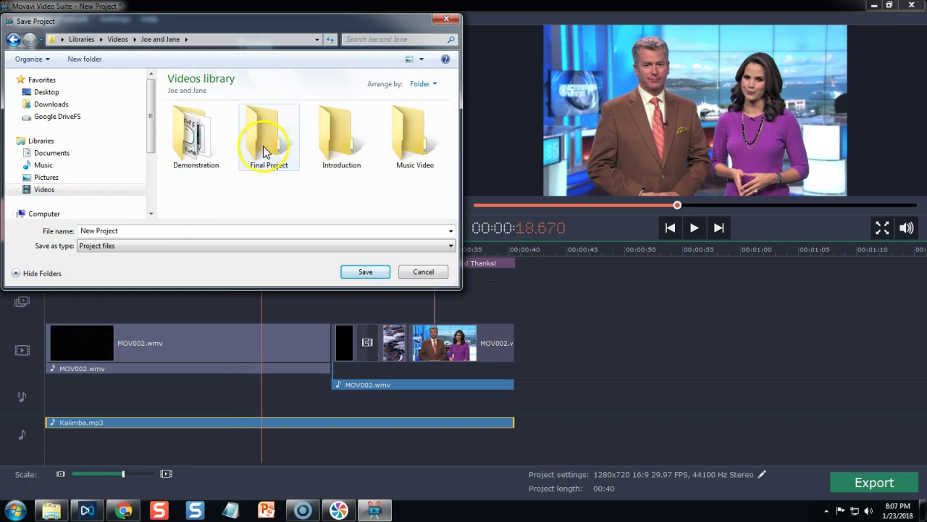
pyautogui.doubleClick(188, 139)
pyautogui.click(119, 229)
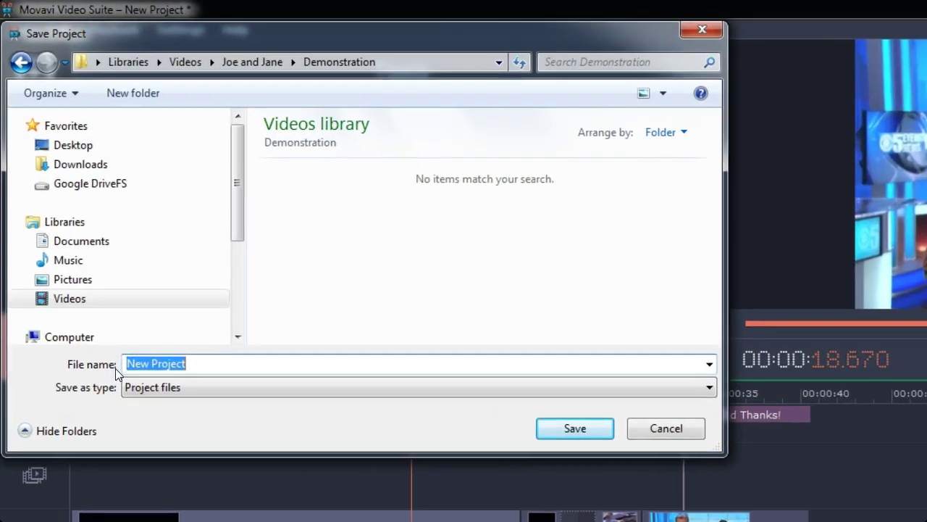
pyautogui.write('Demo Project')
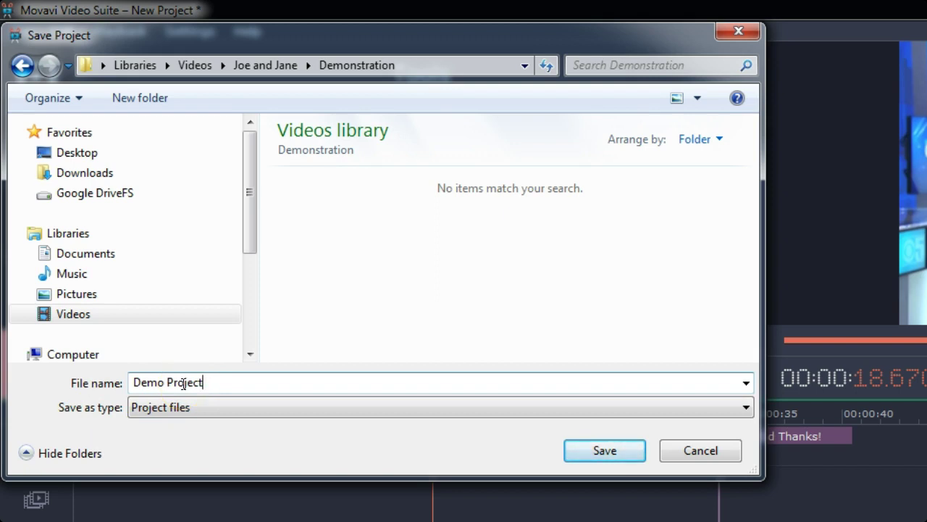
pyautogui.click(613, 449)
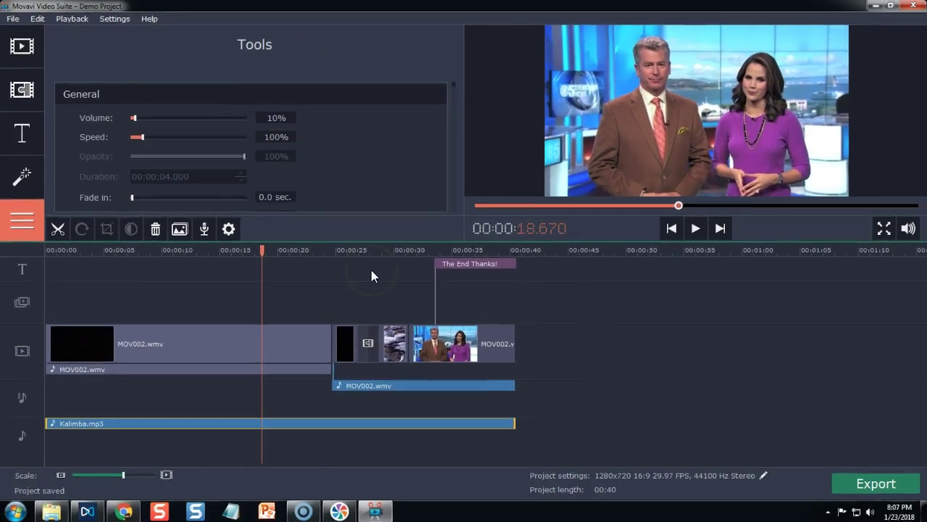